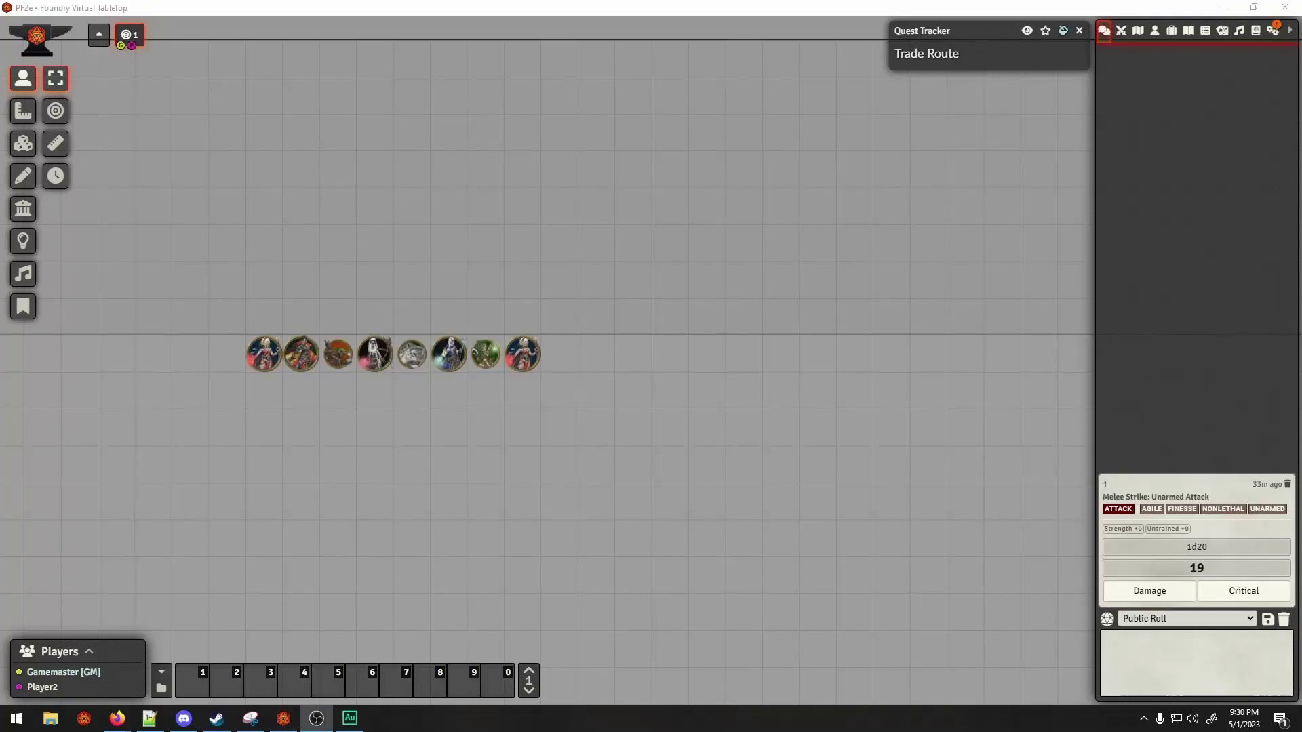
scroll(256, 500, up, 2)
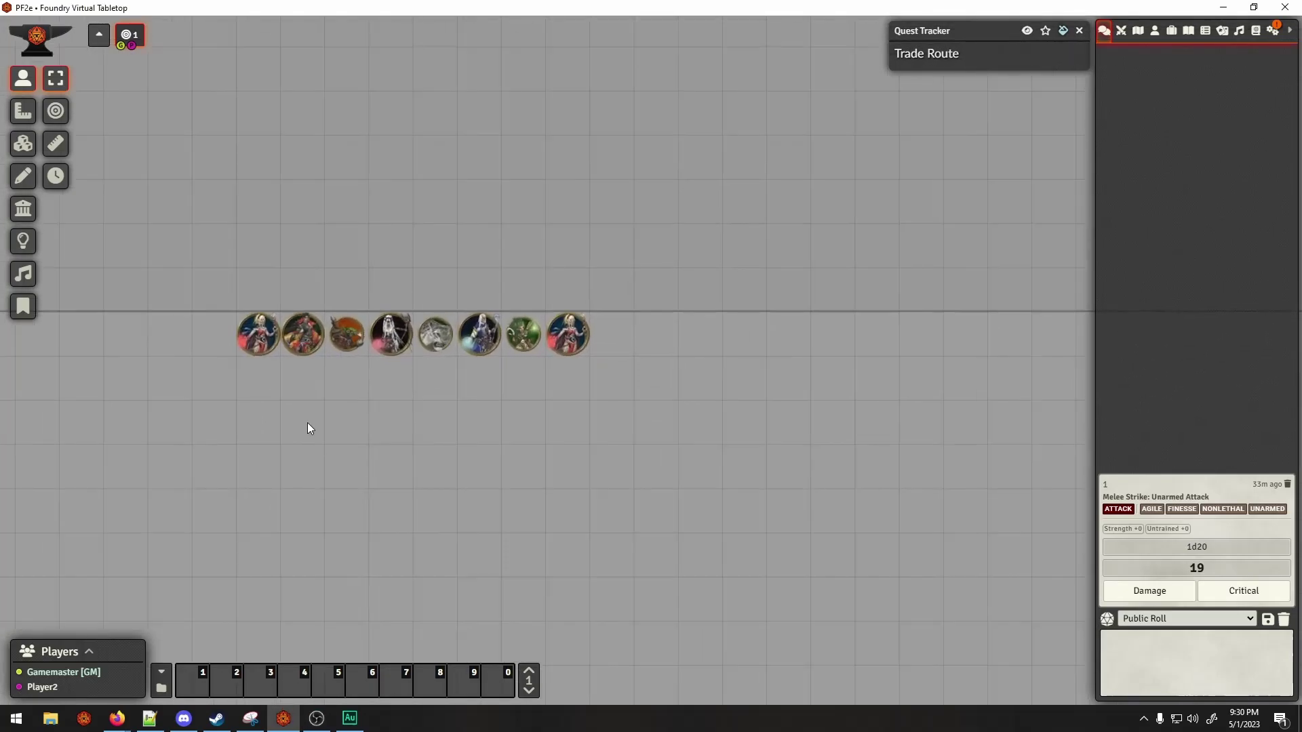
mouse_move(291, 332)
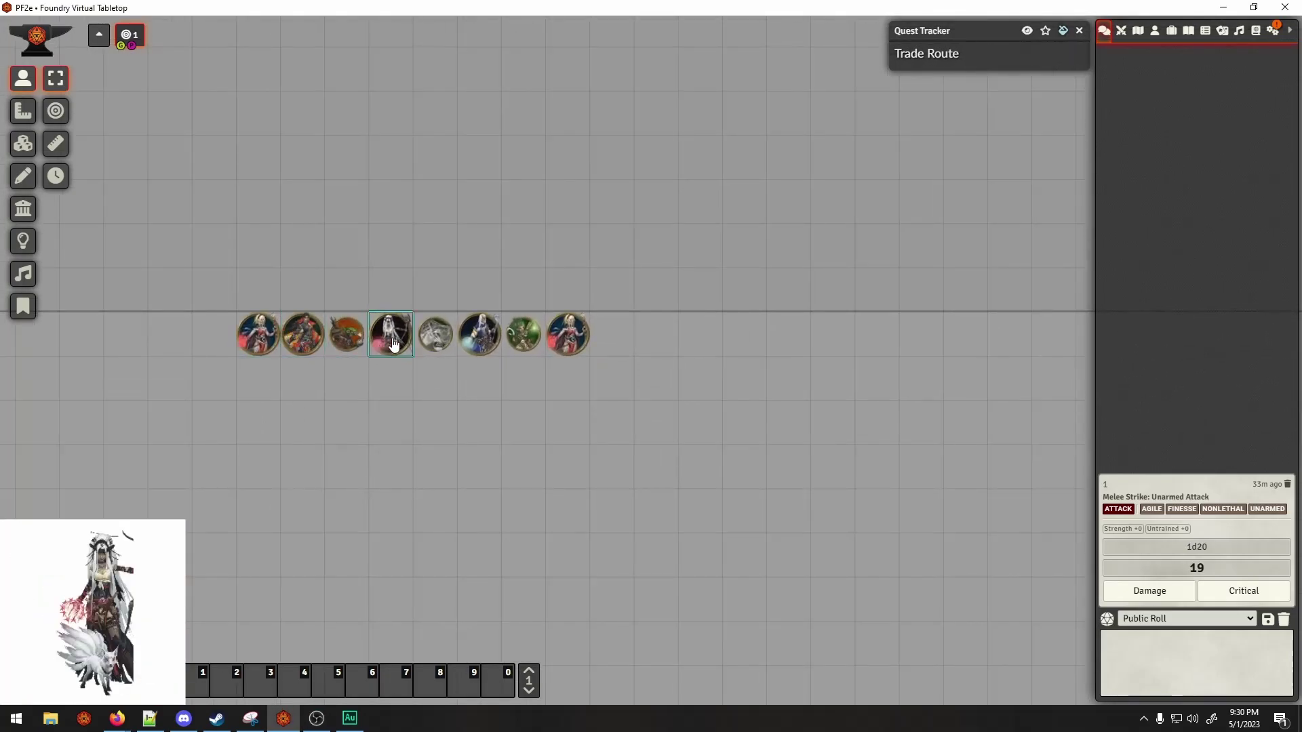
scroll(511, 363, up, 1)
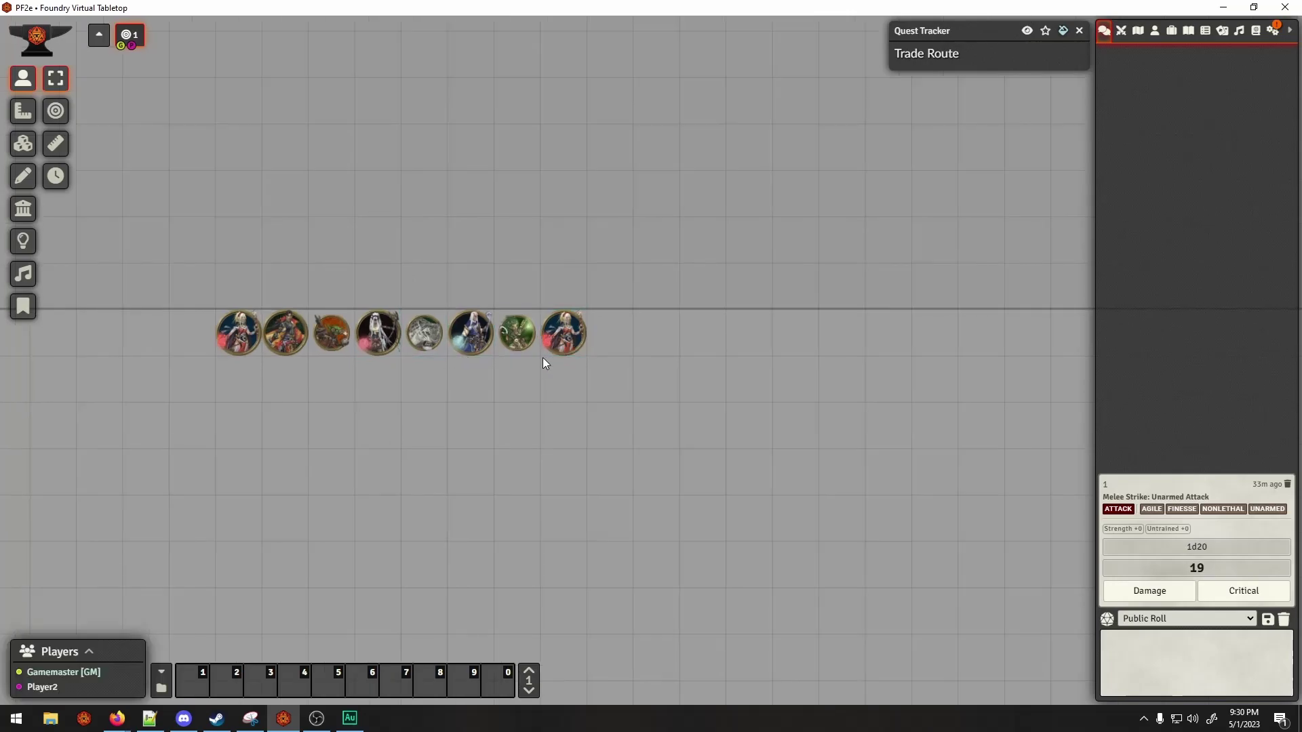
mouse_move(536, 354)
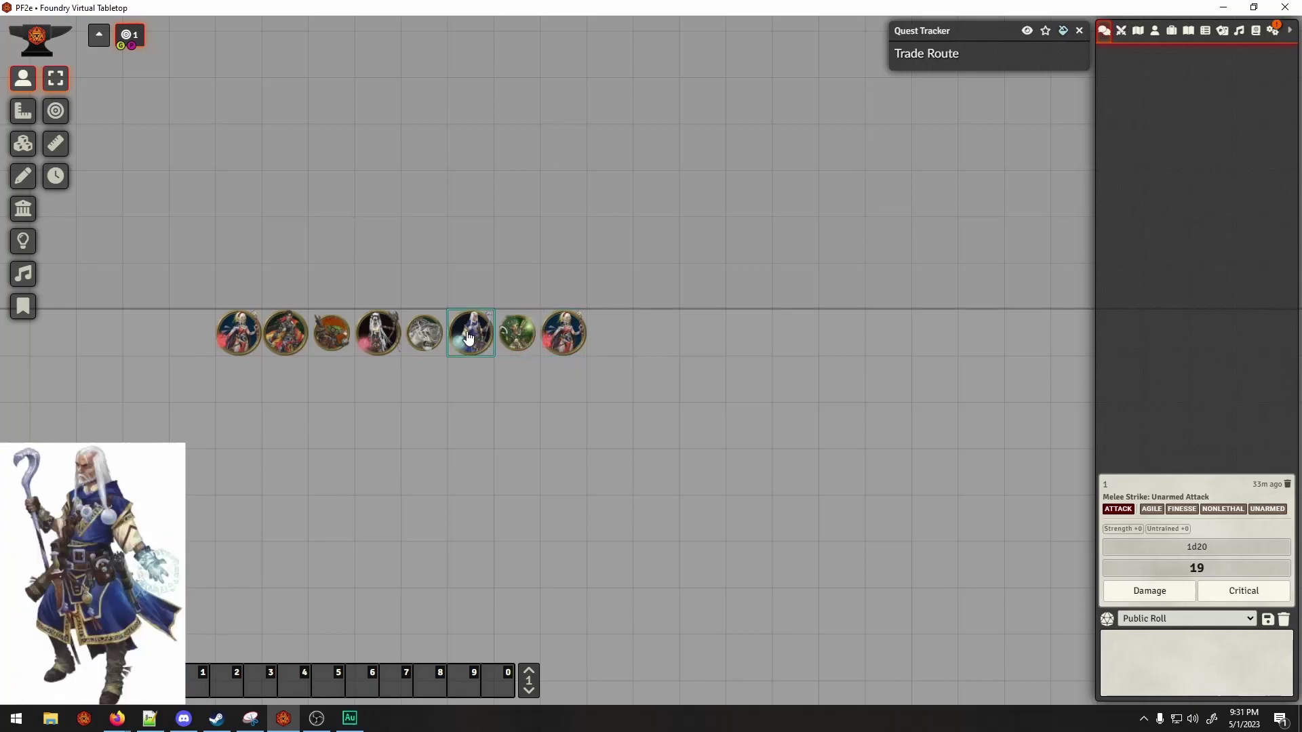
mouse_move(375, 339)
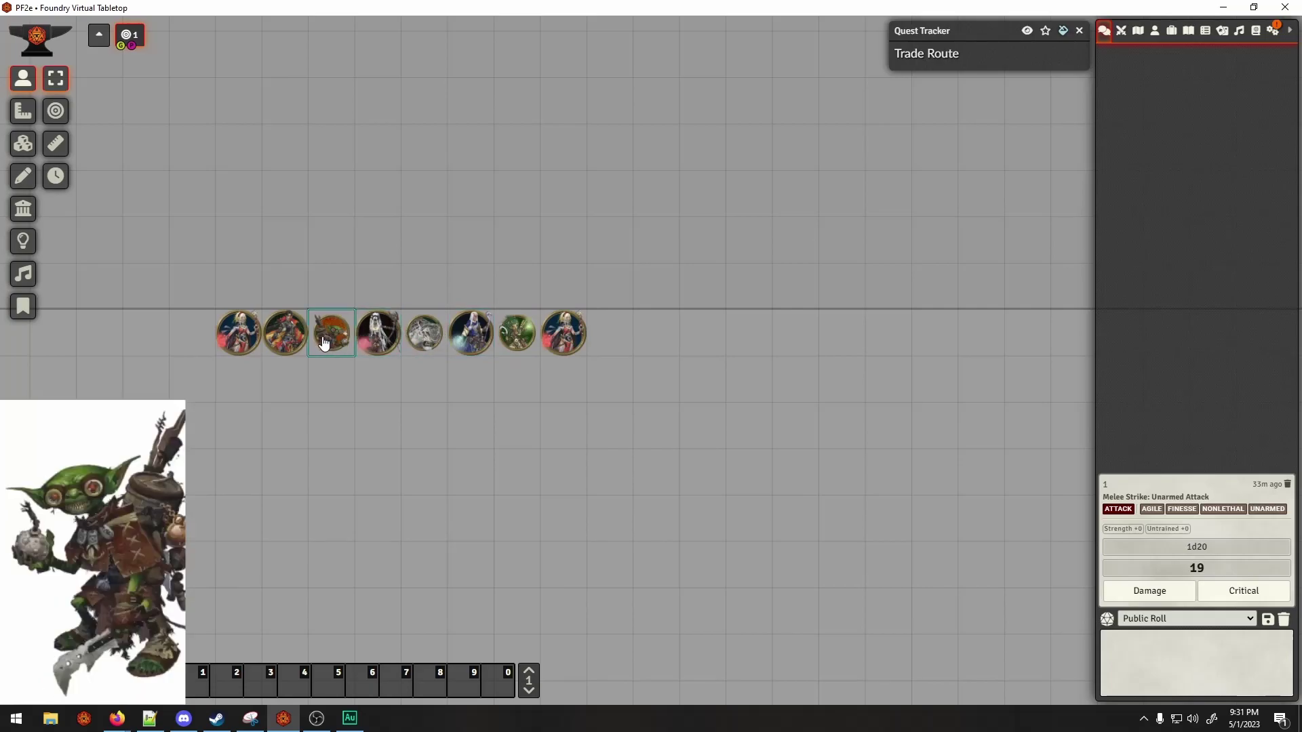
mouse_move(238, 332)
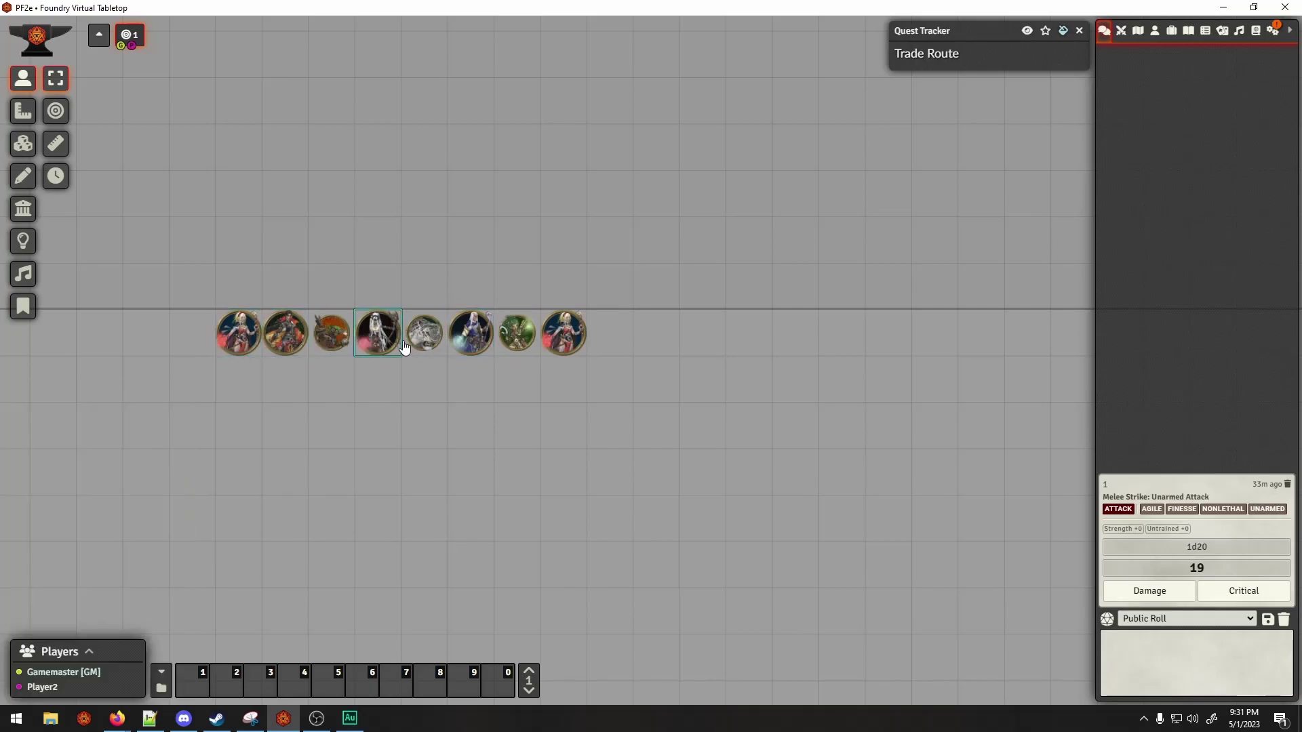
Step: Try enabling the Tidy UI - Game Settings module in the world's module management
click(1269, 36)
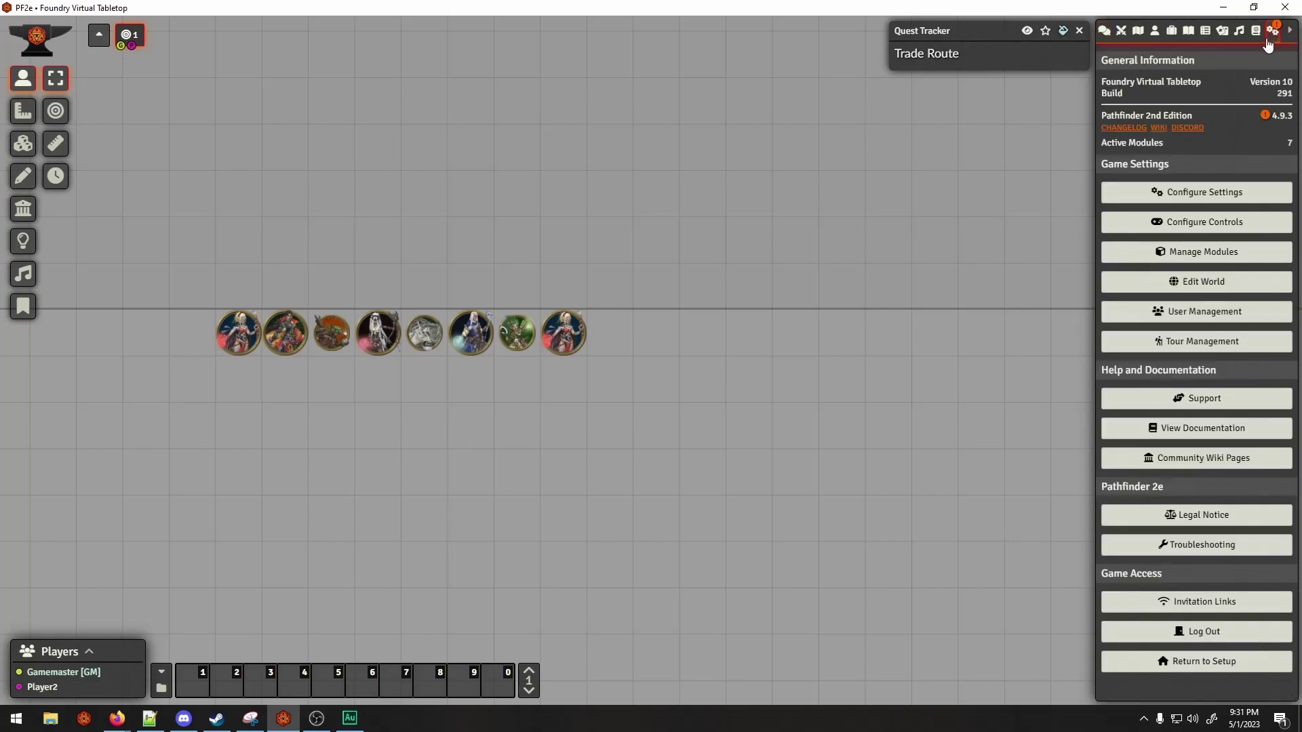
click(1190, 262)
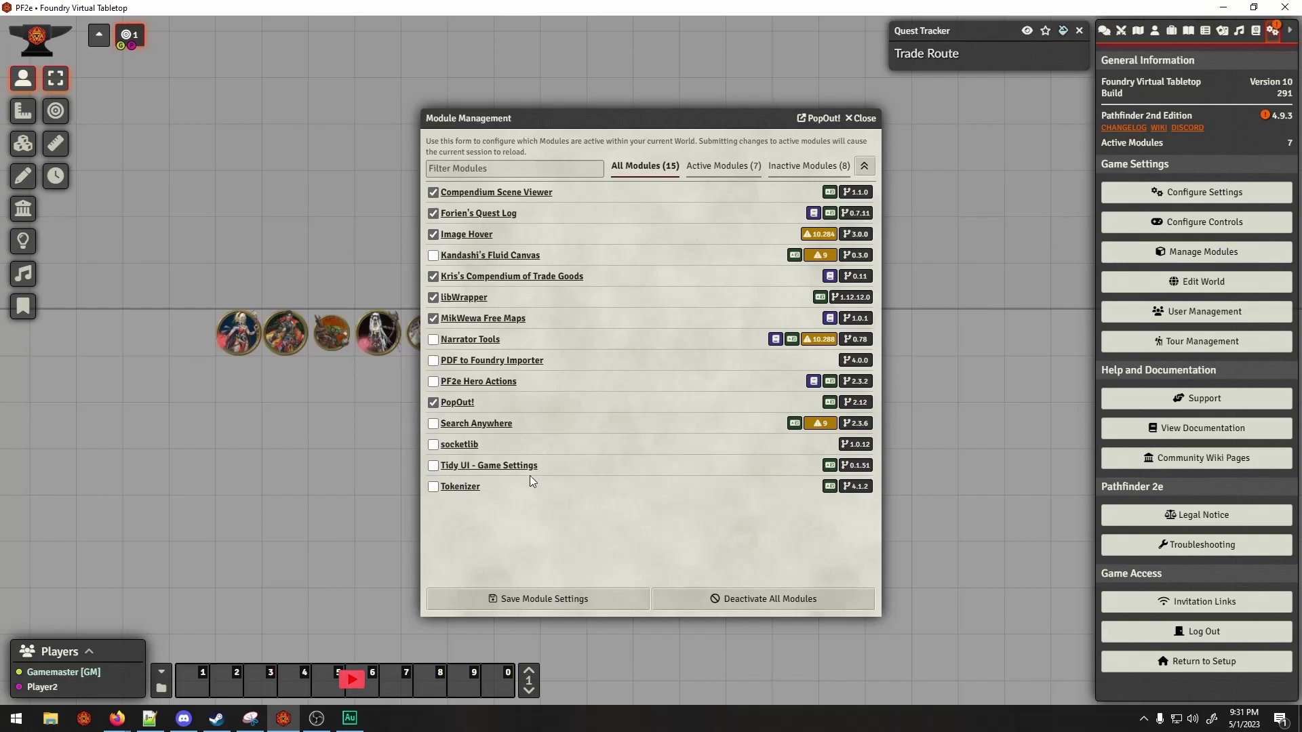
click(433, 466)
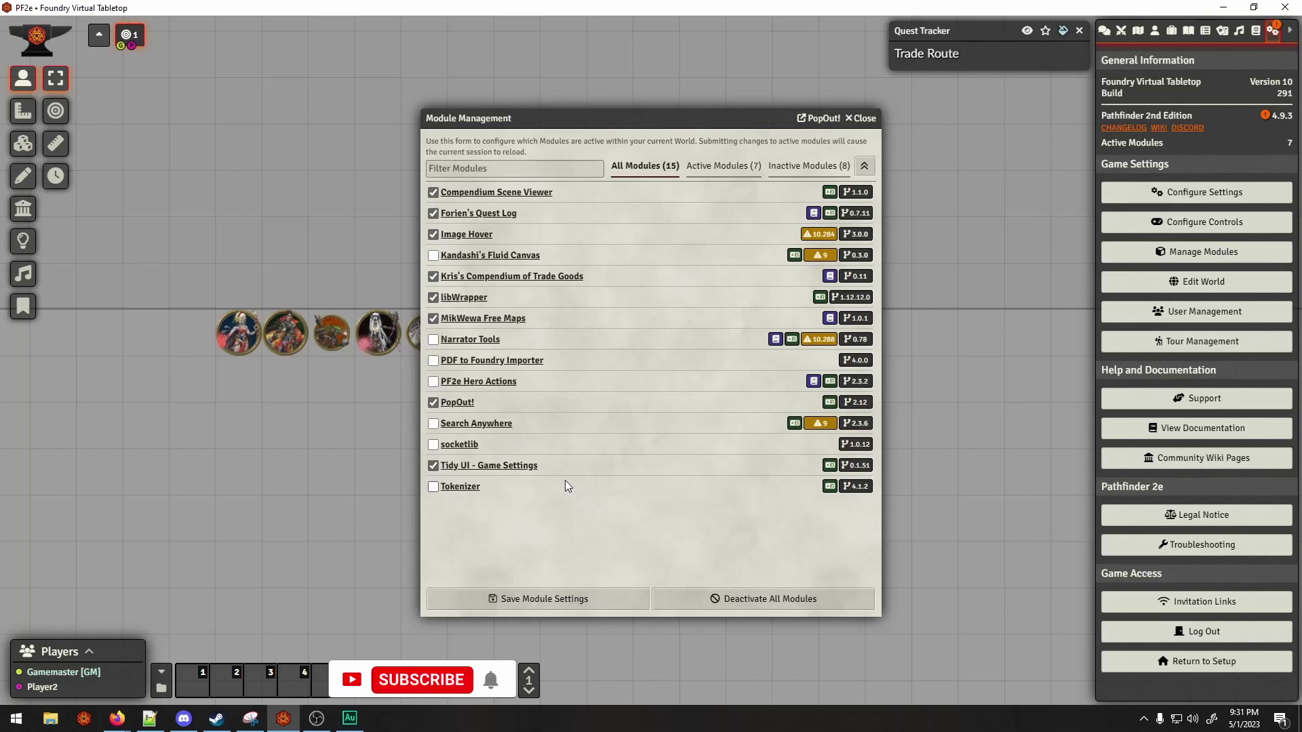
click(433, 466)
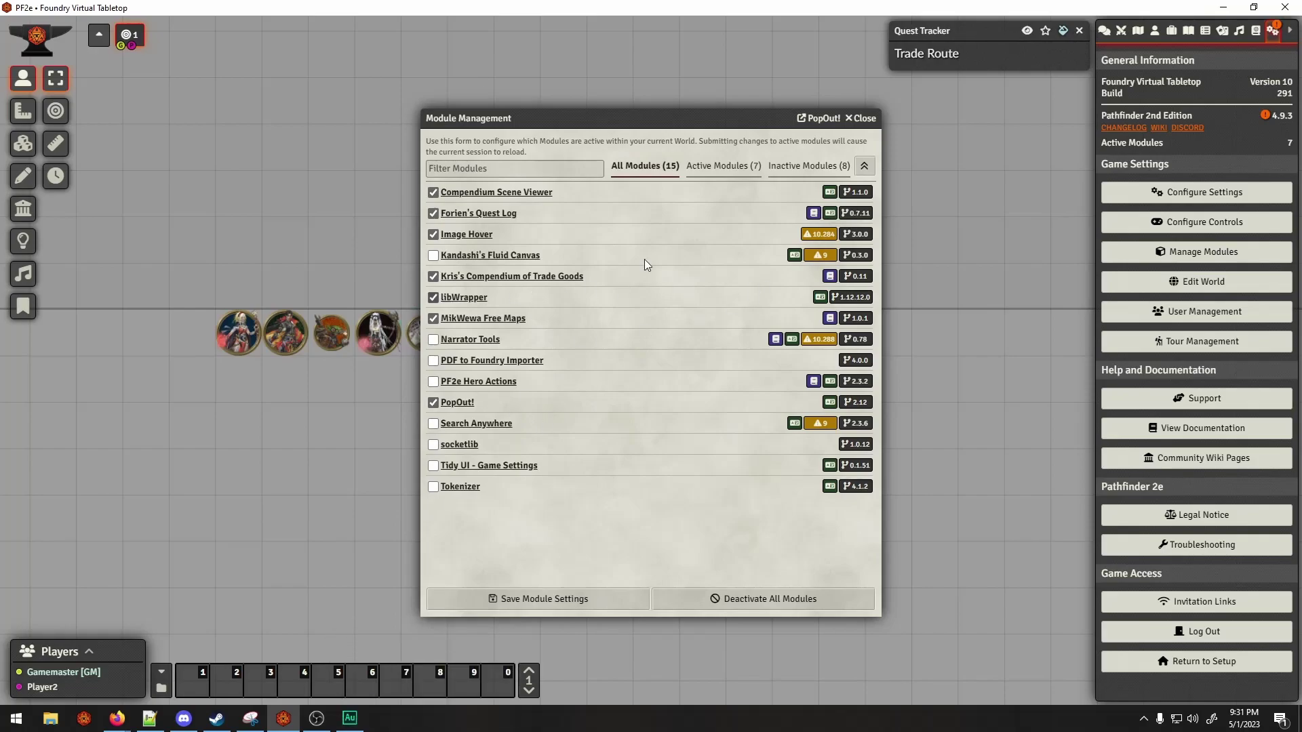
key(Right)
key(Right)
key(Right)
key(Right)
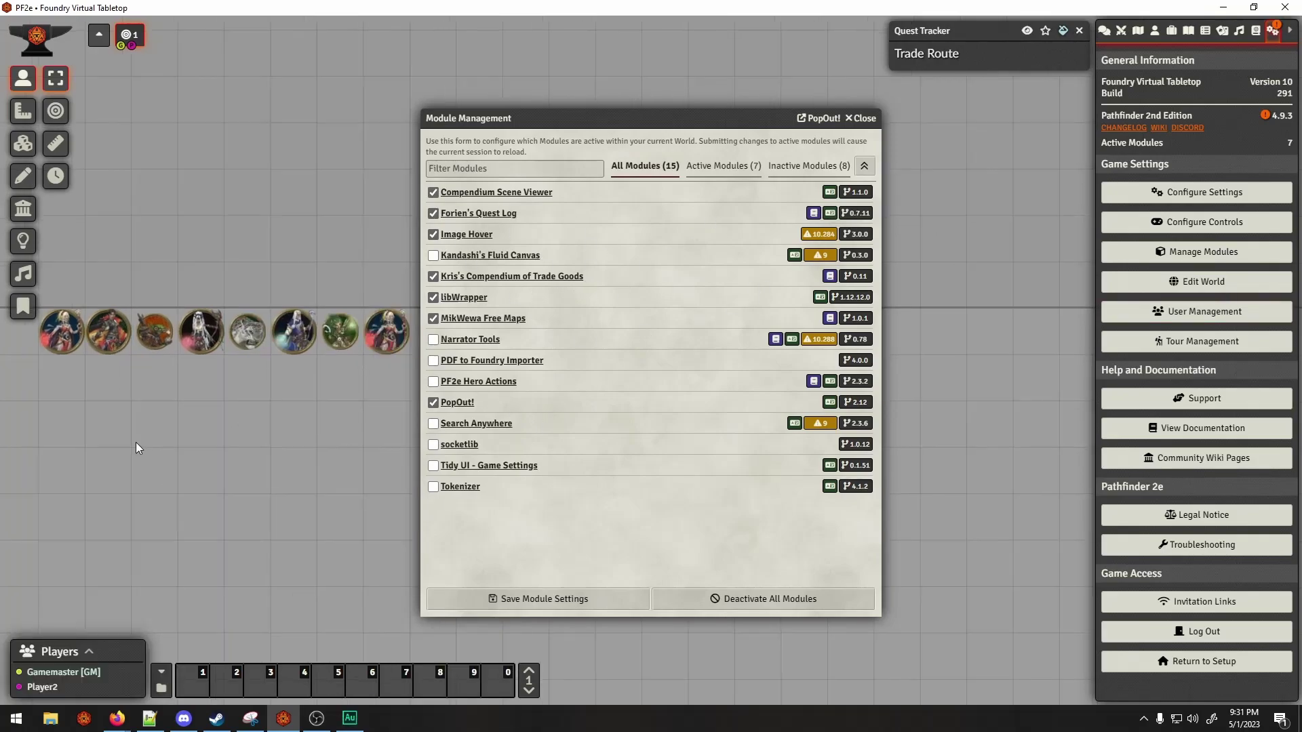
mouse_move(380, 332)
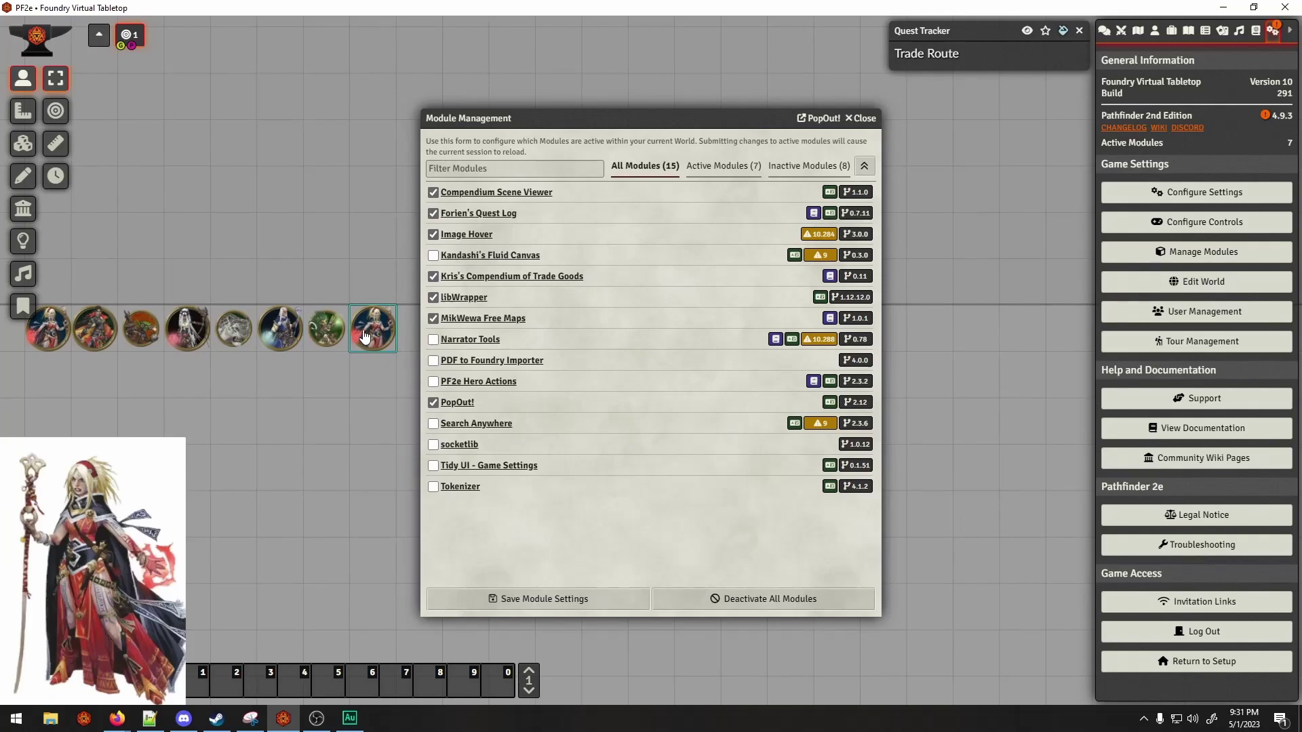
mouse_move(200, 344)
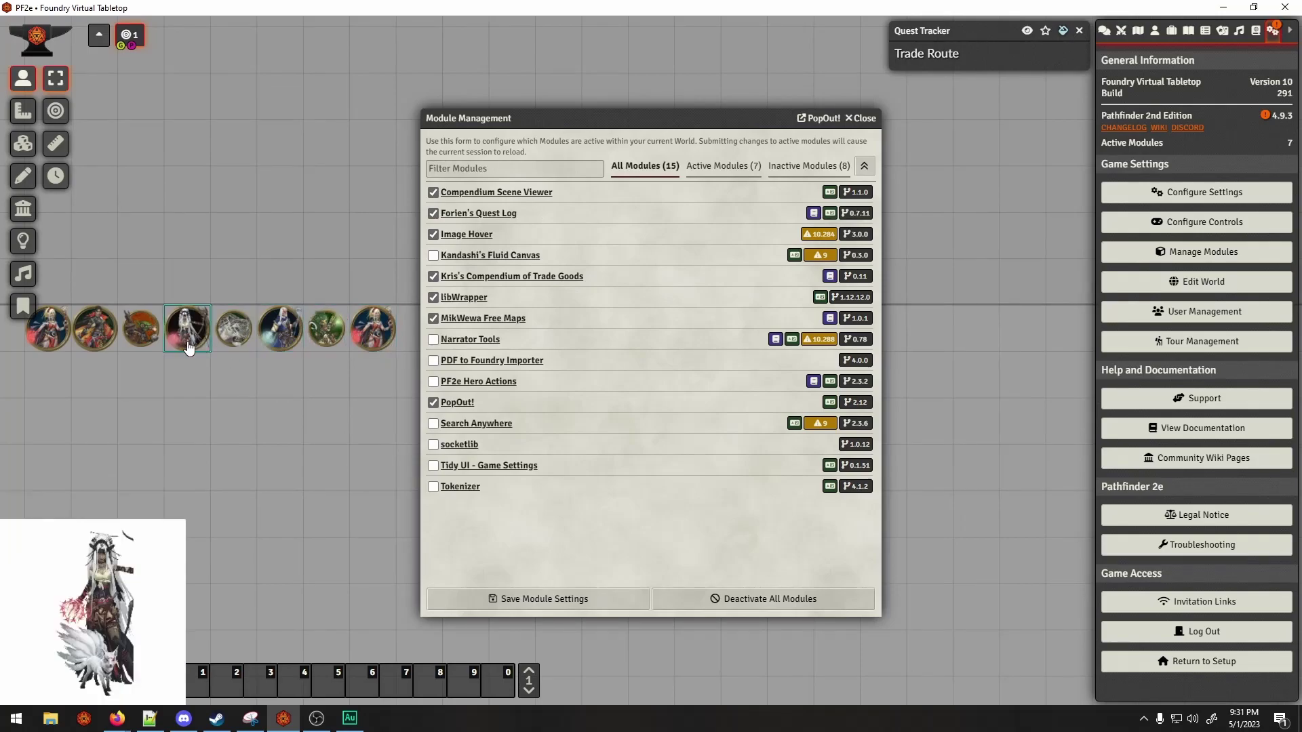
mouse_move(84, 341)
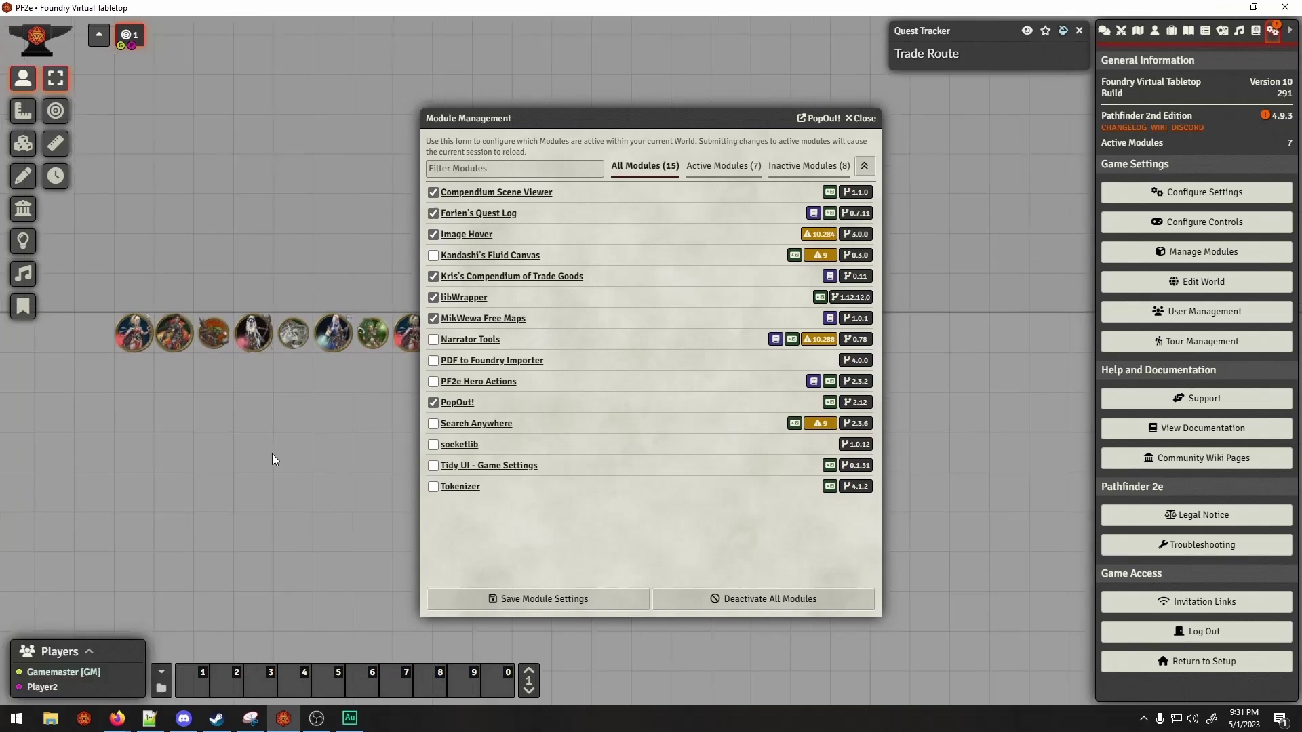
scroll(1037, 244, up, 6)
scroll(238, 482, down, 1)
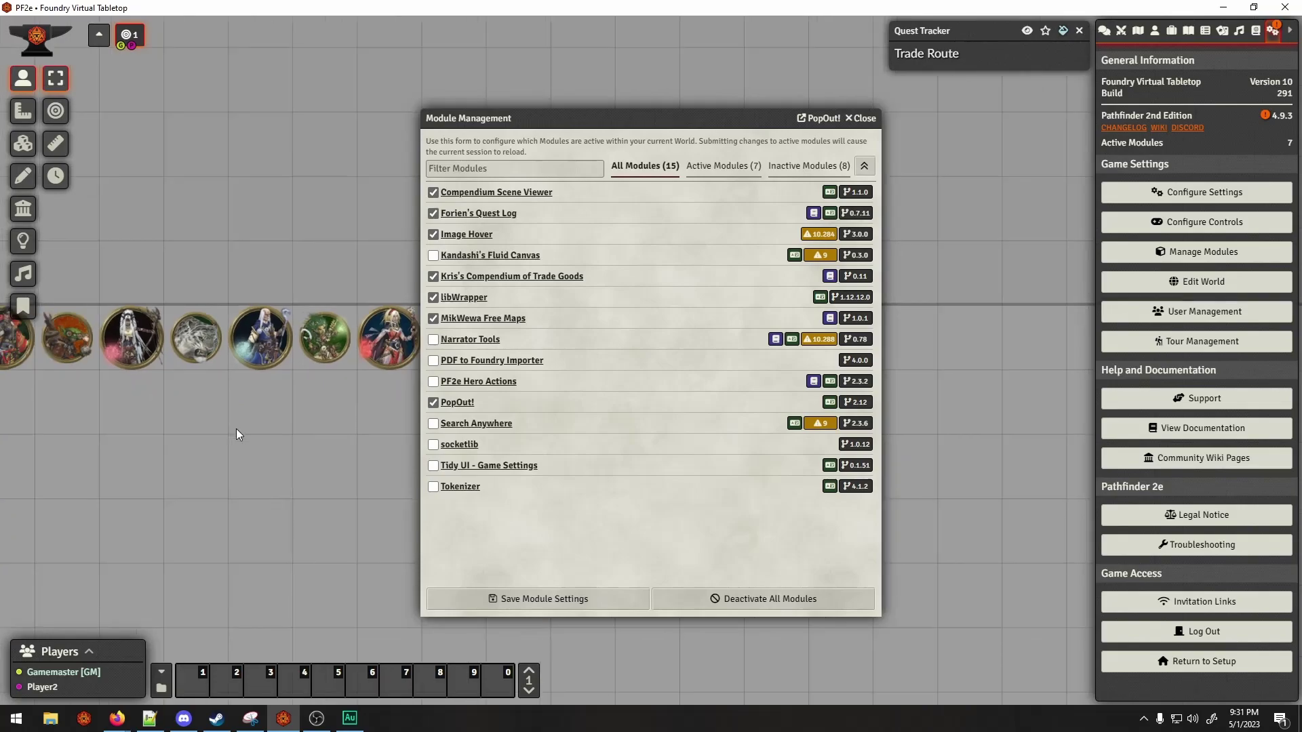
scroll(243, 487, down, 2)
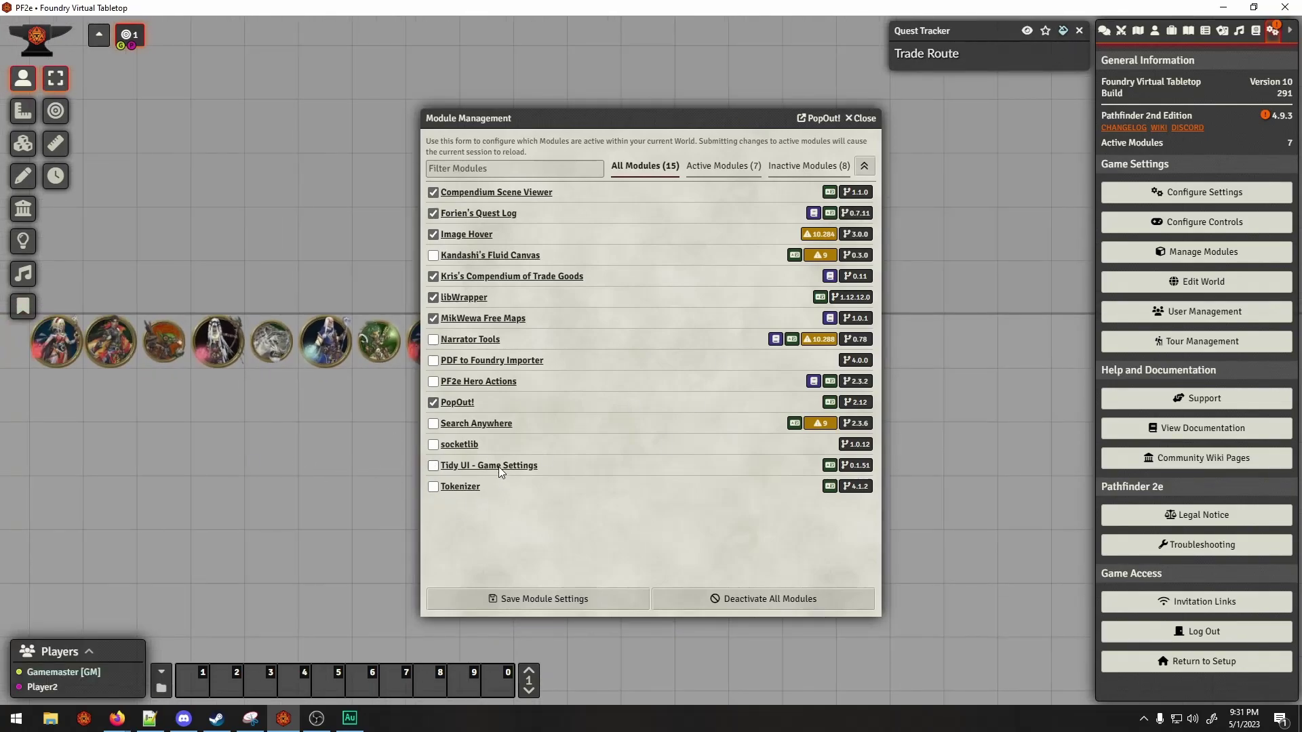
Step: Close the module management and leave the world by returning to the setup screen
click(860, 118)
key(Escape)
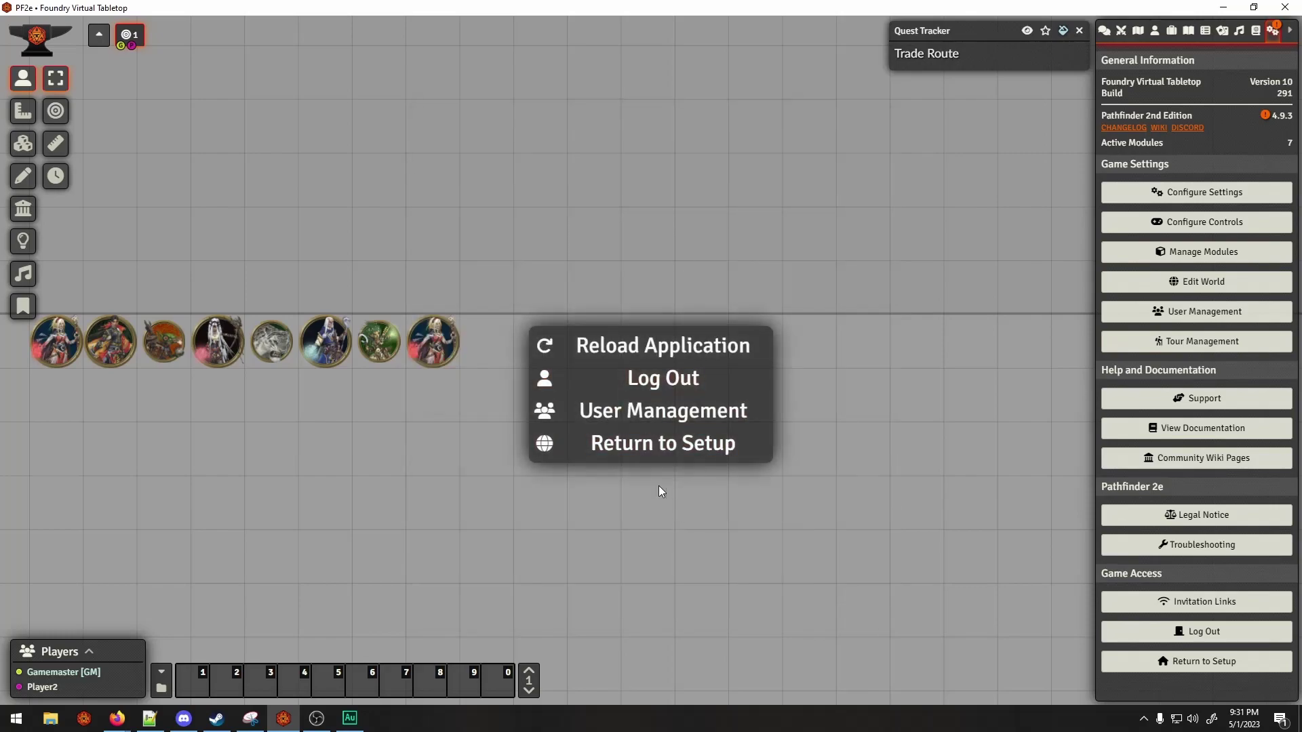
click(641, 451)
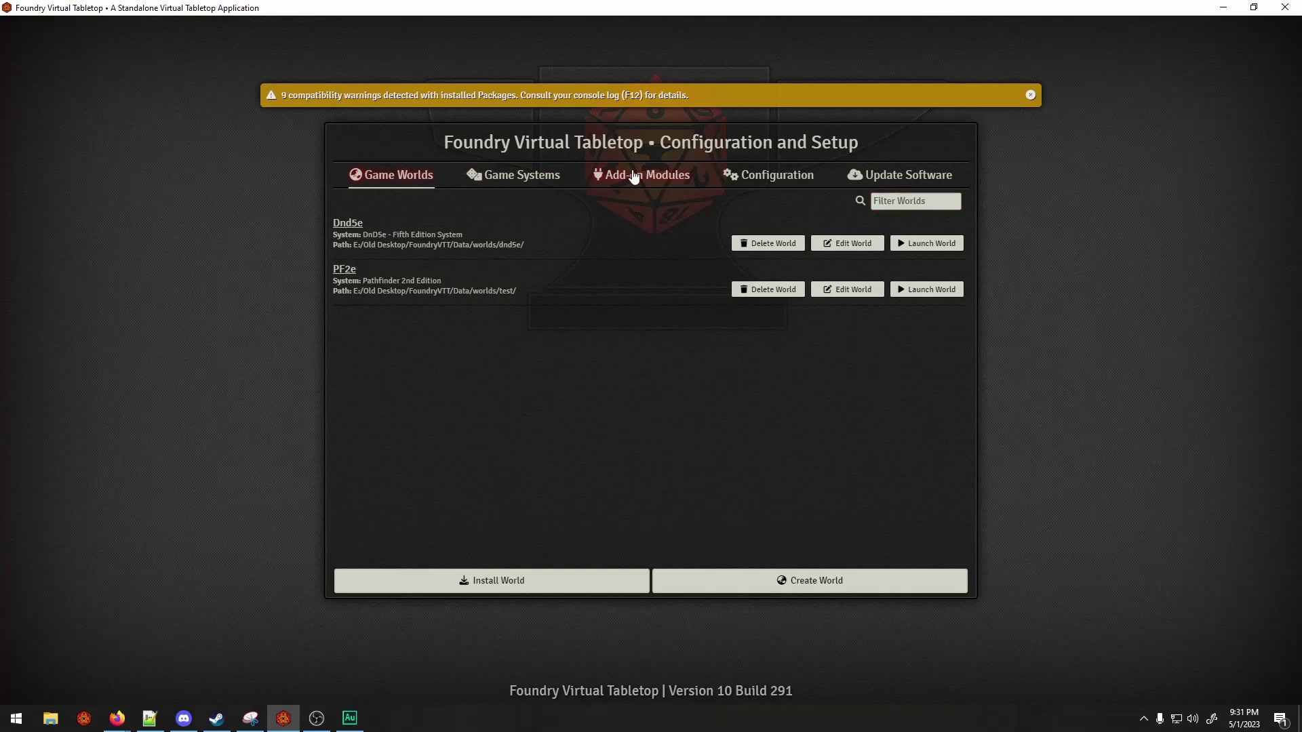
Step: Search the installable add-on module packages for "tidy" and close the package browser
click(631, 175)
click(551, 578)
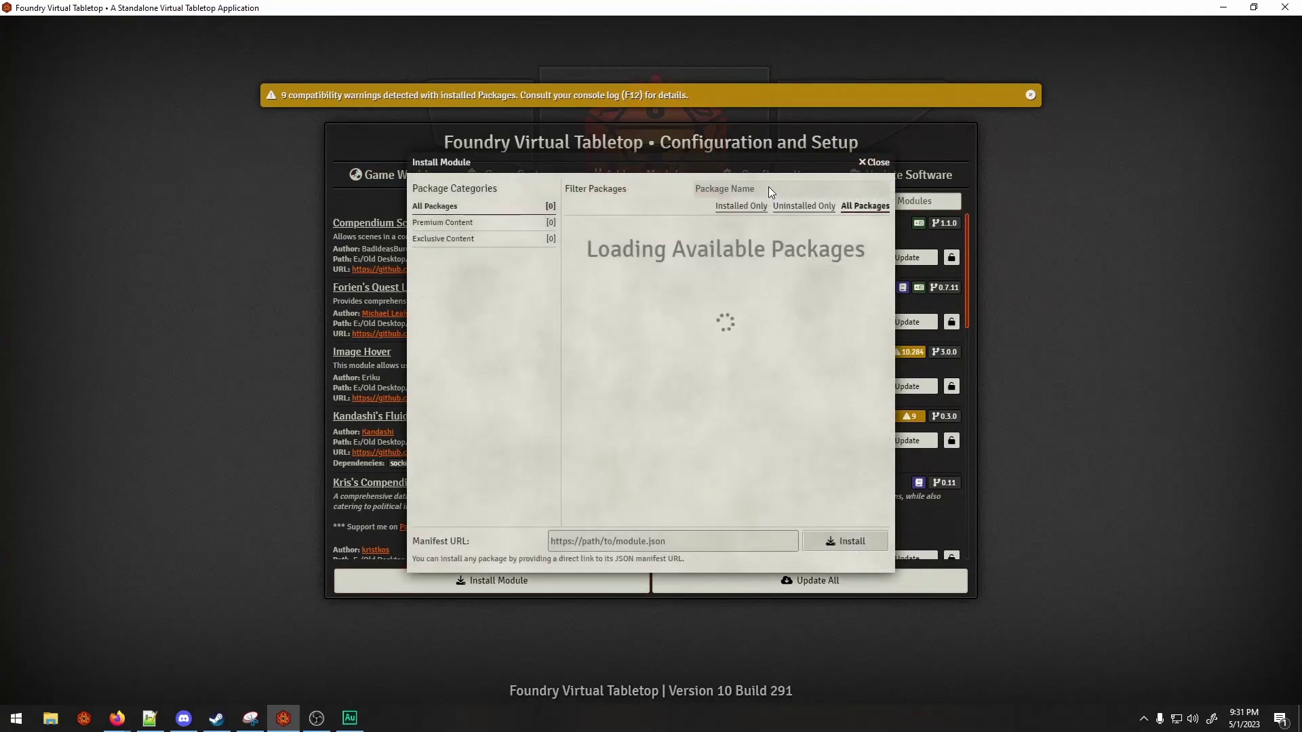
click(769, 188)
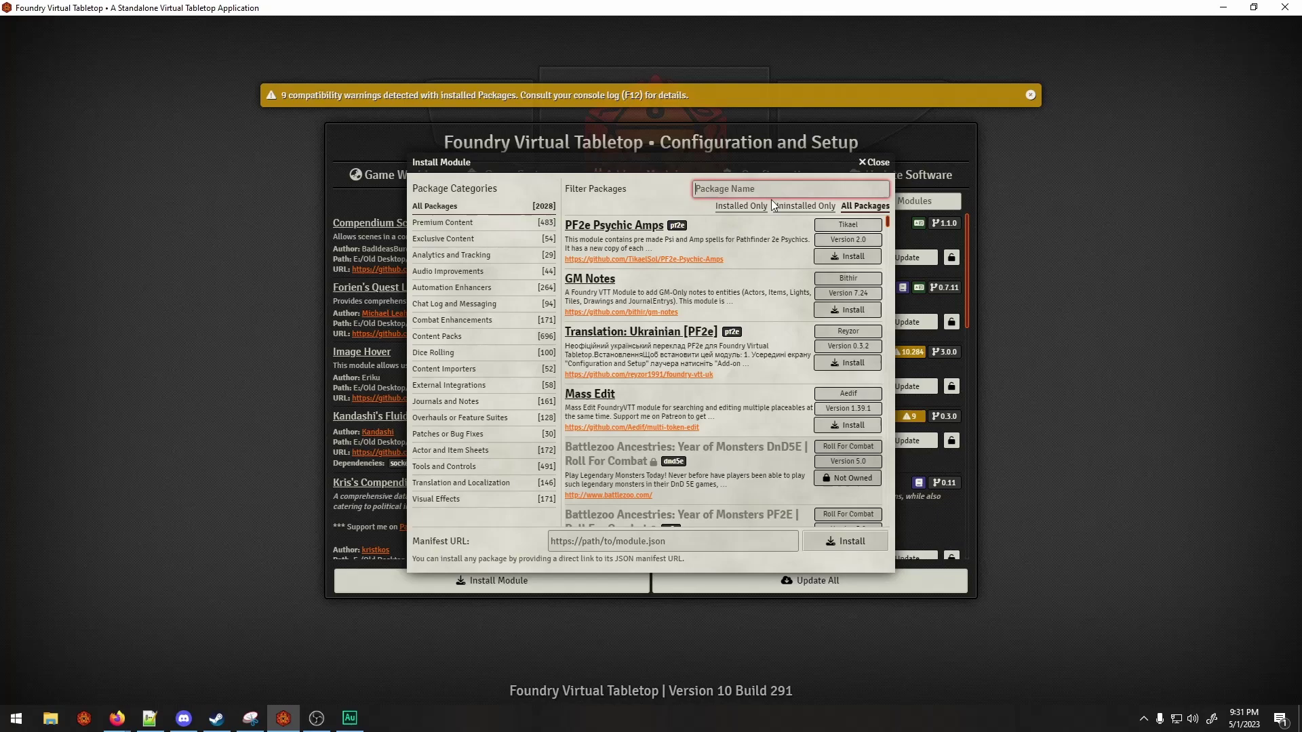
text(tidy)
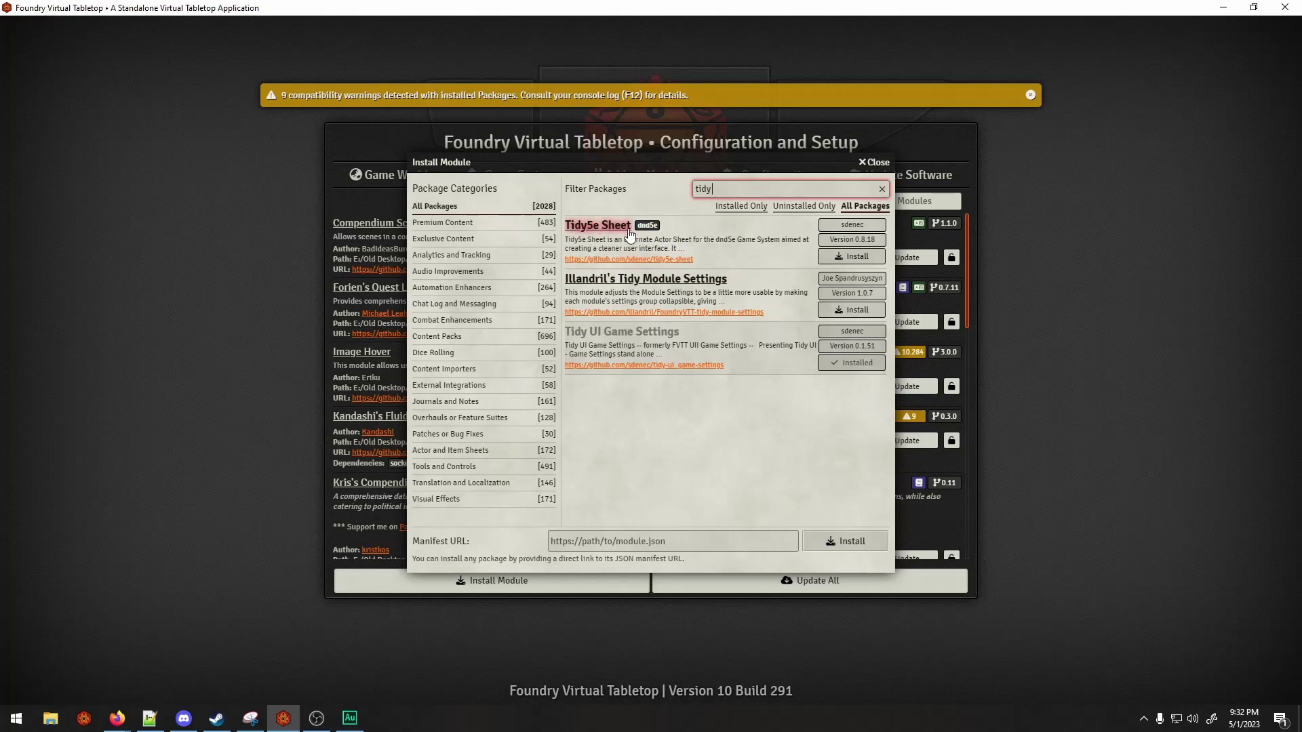
click(874, 163)
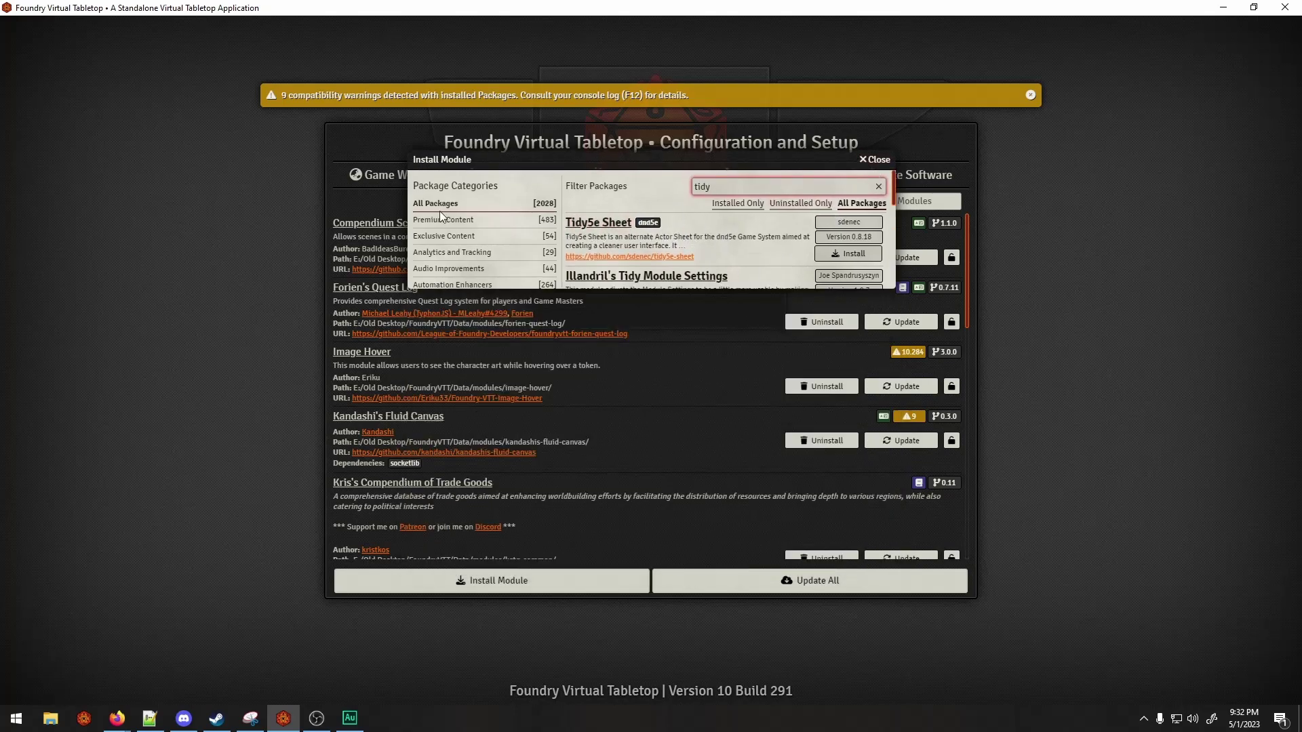
Step: Launch the PF2e world from the list of game worlds
click(378, 178)
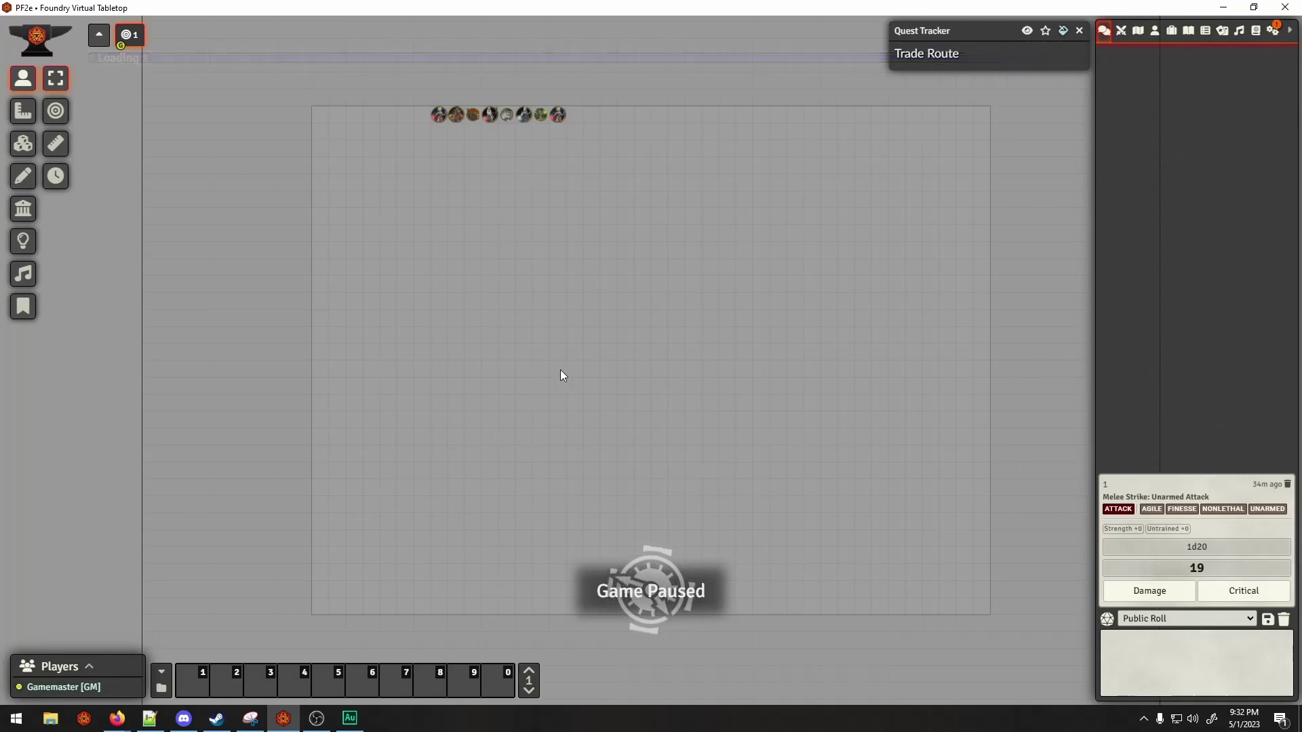
scroll(561, 369, up, 3)
scroll(460, 306, up, 2)
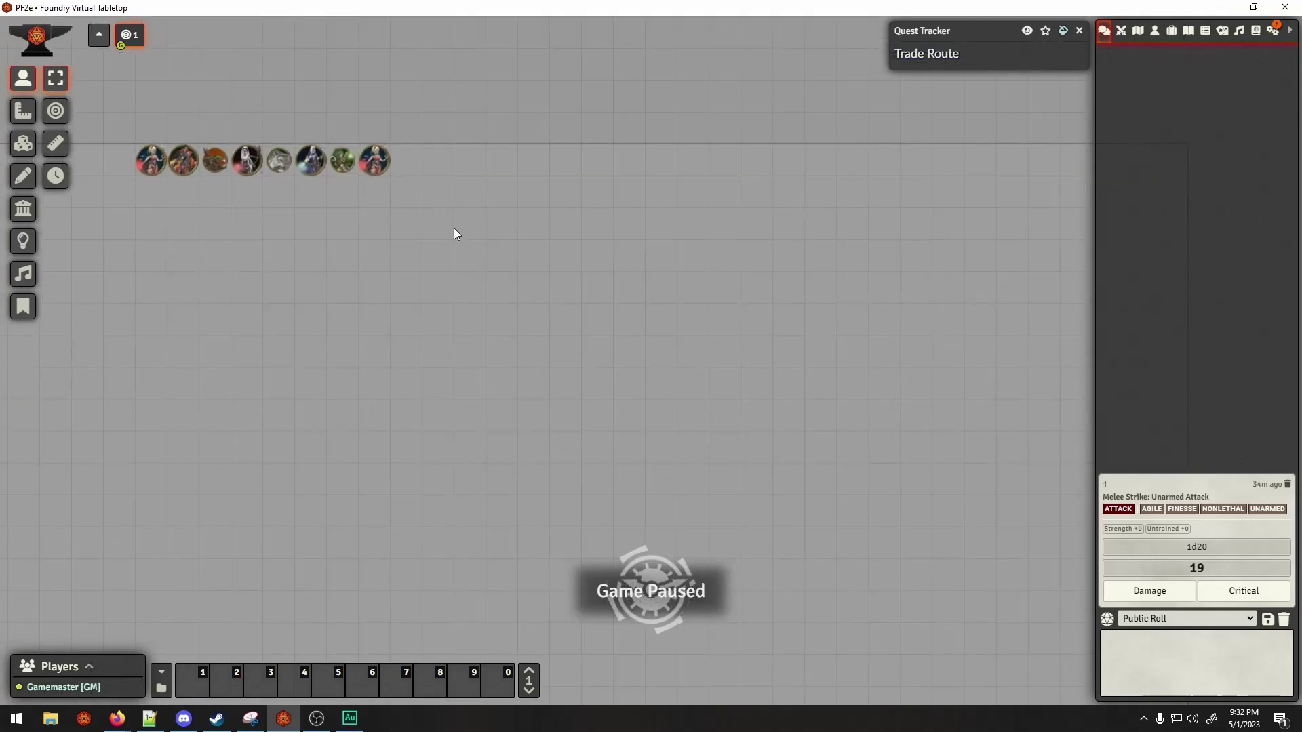
Step: Activate the Tidy UI - Game Settings module for the world, save the module settings and reload the application
click(1273, 31)
click(1199, 251)
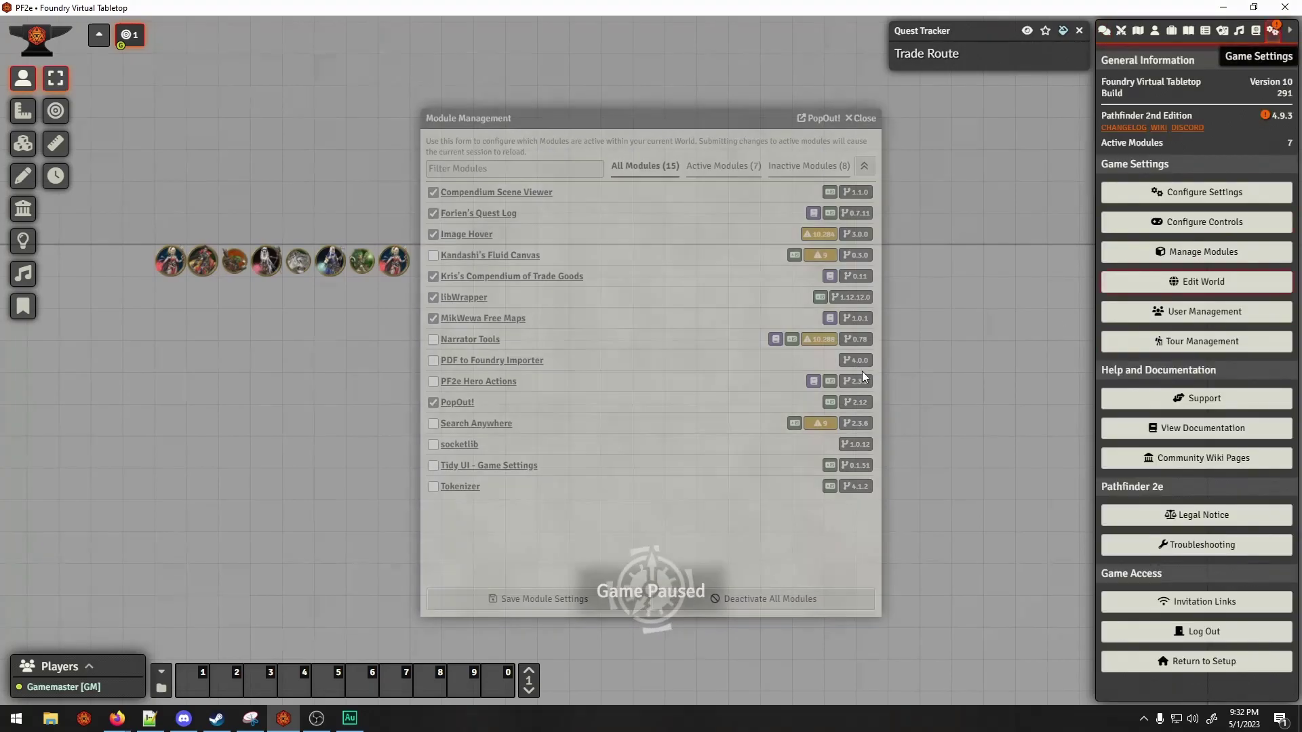
click(433, 466)
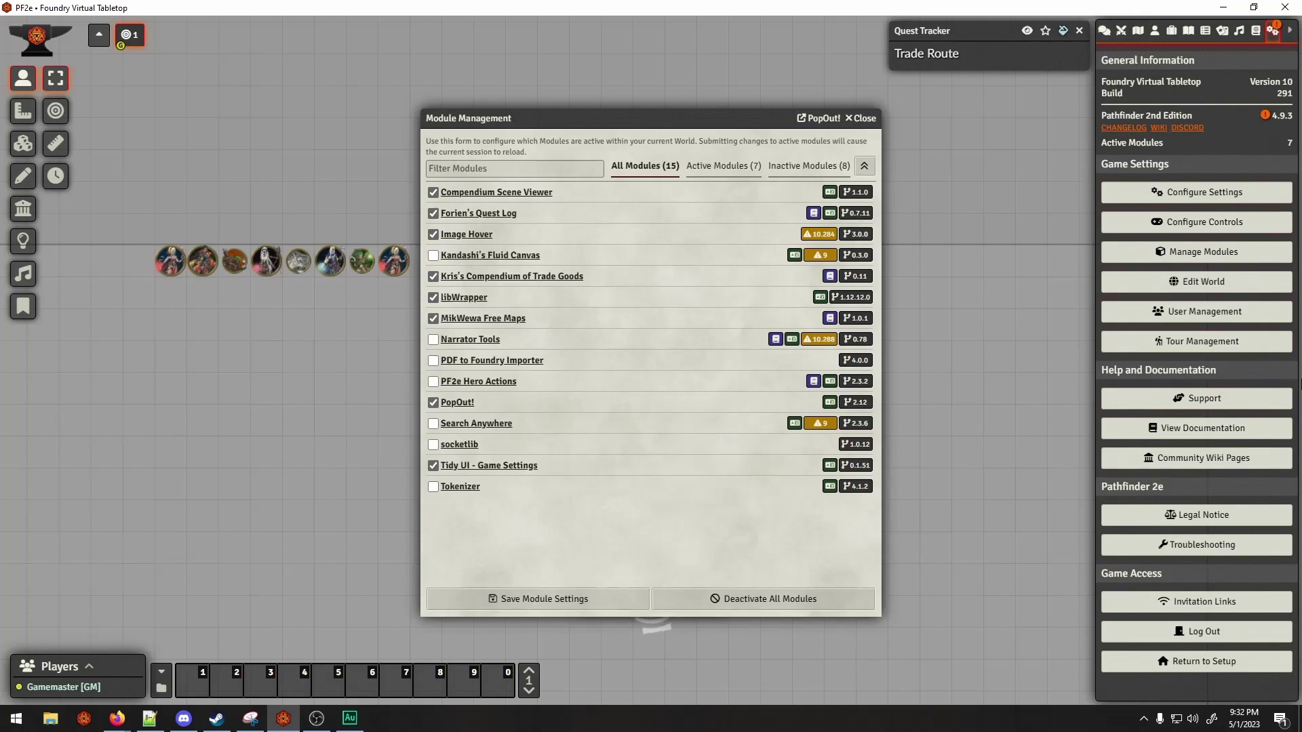
click(540, 601)
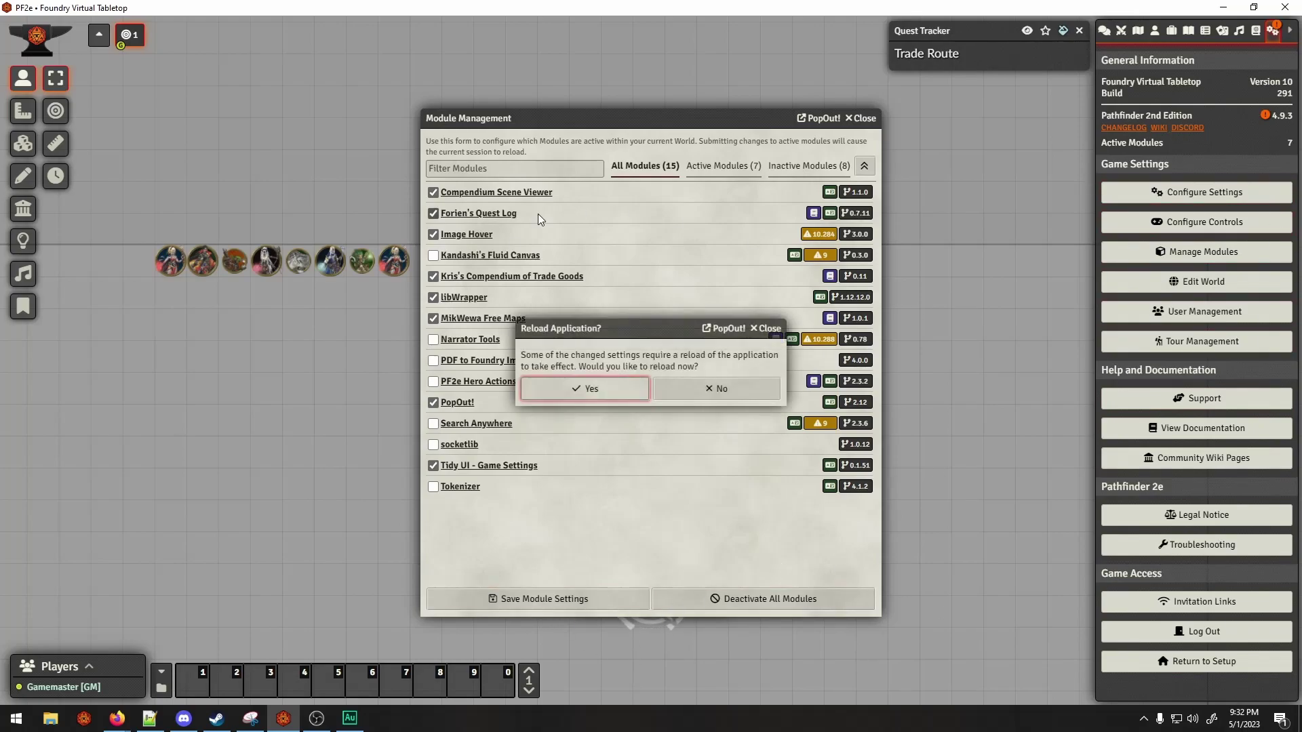
click(560, 395)
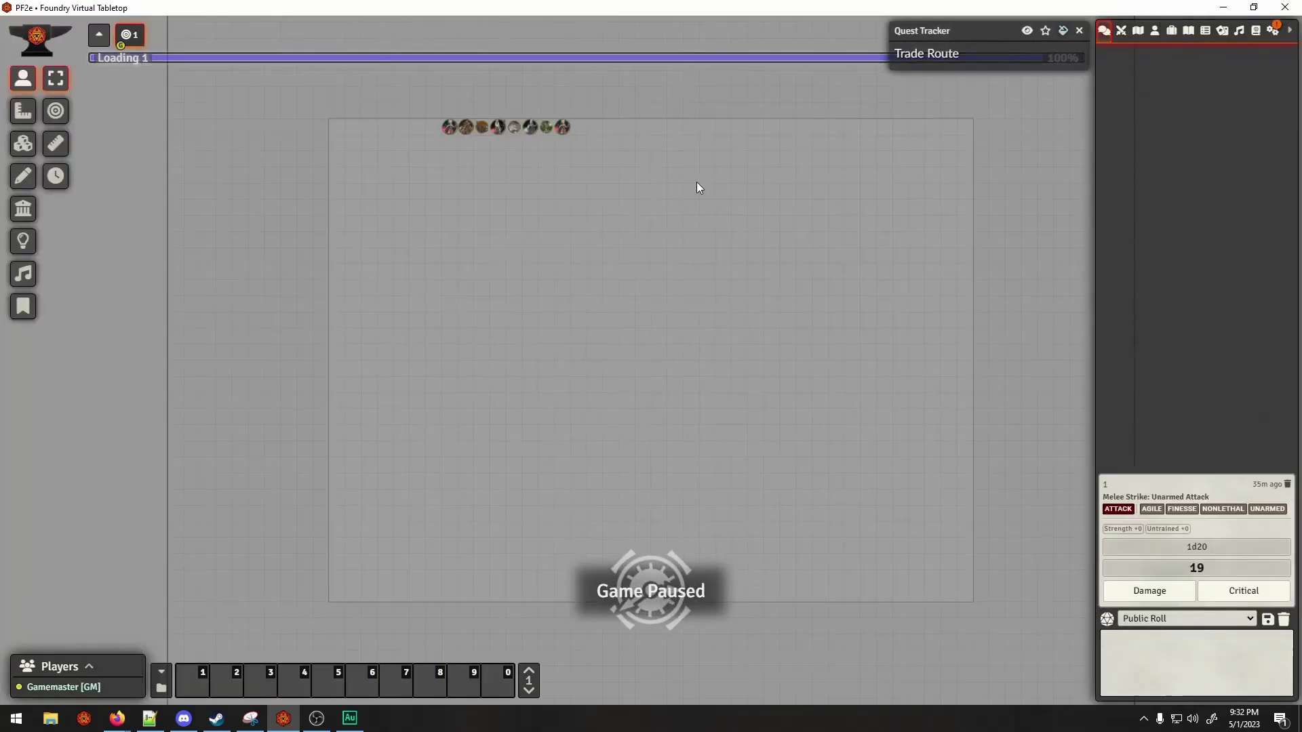
Step: Open the world's module management and bring up the export of its module list
click(1273, 30)
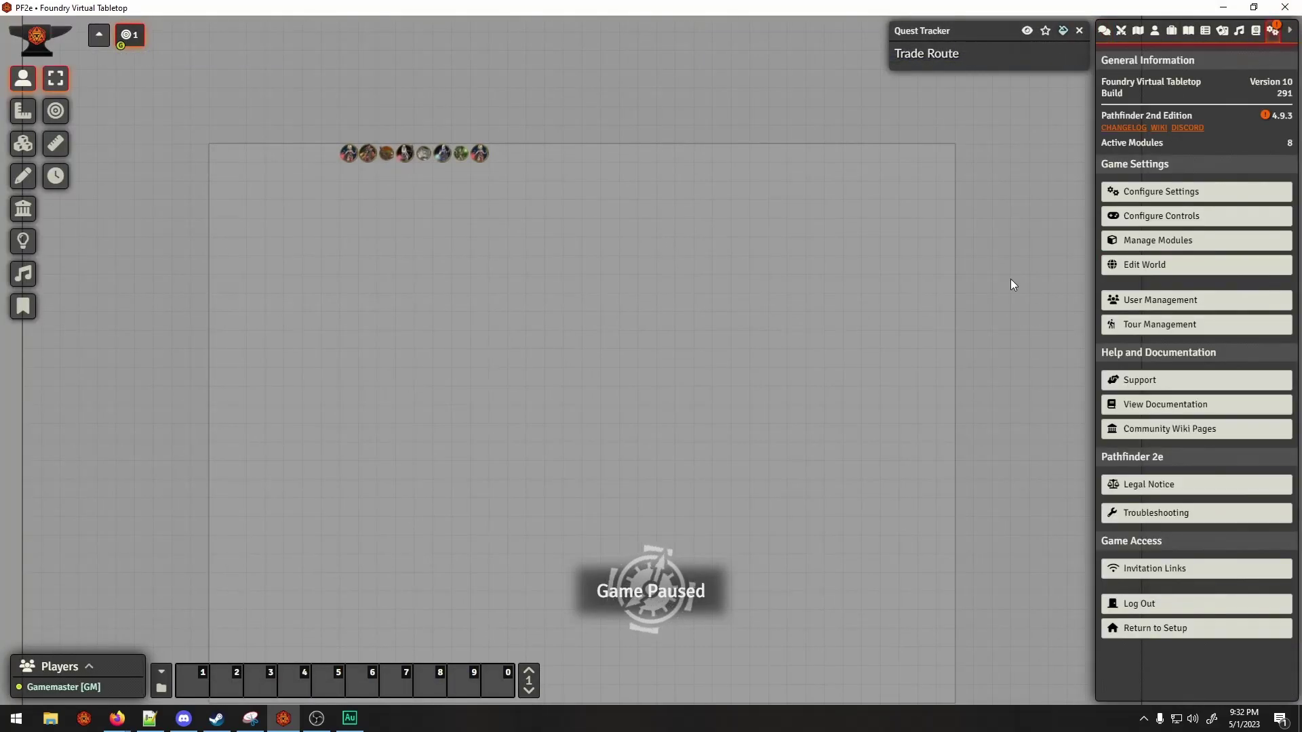
click(1161, 244)
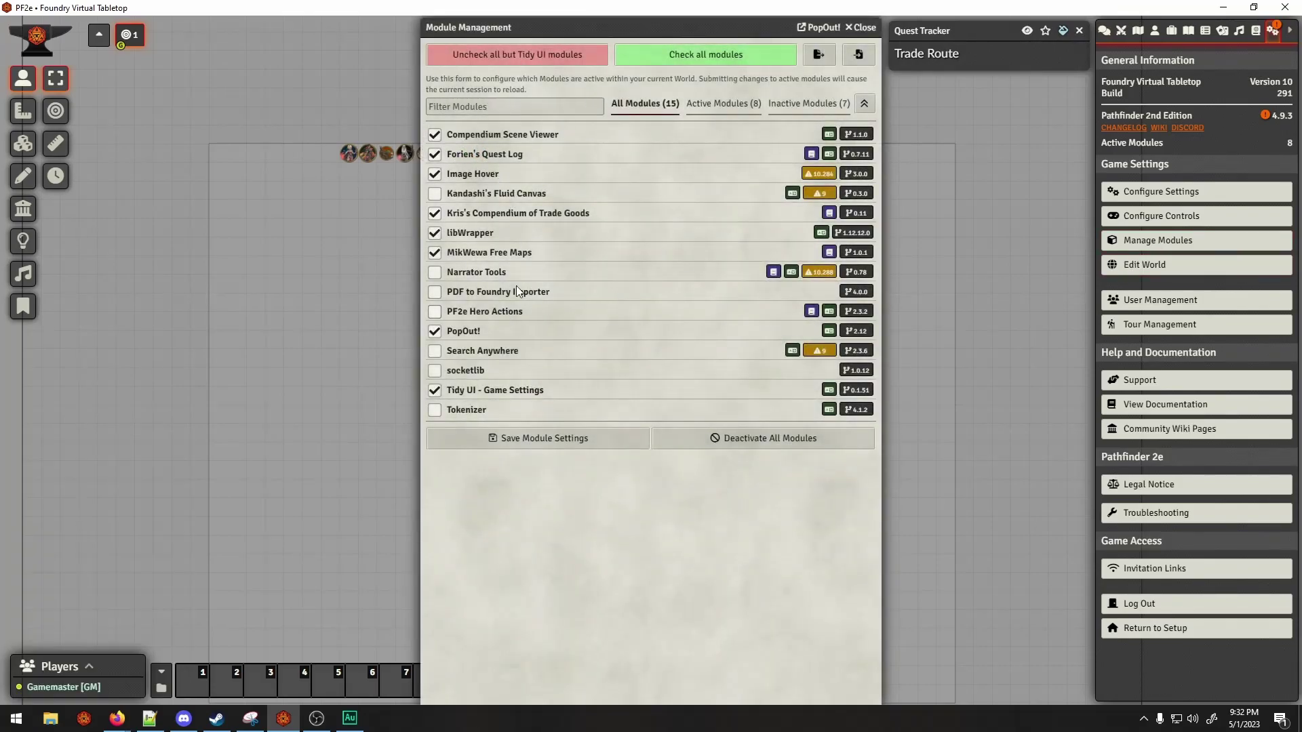
click(826, 55)
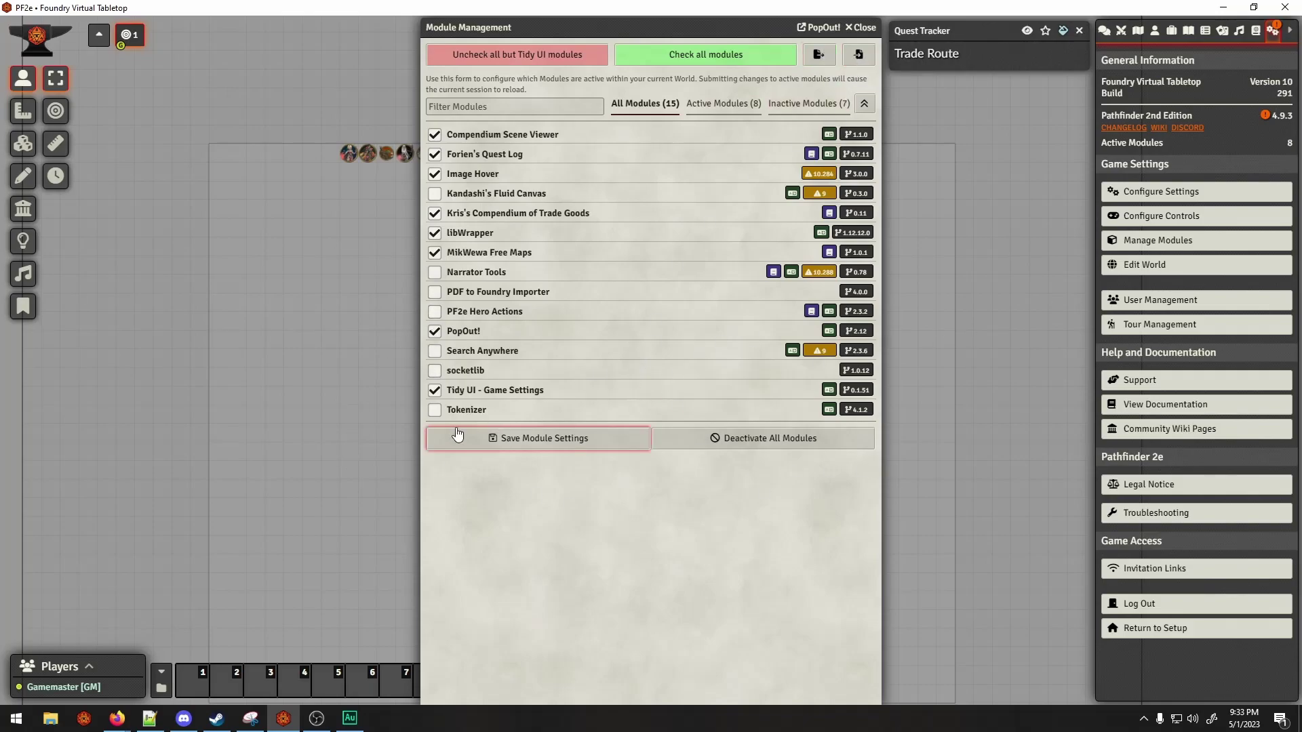
click(816, 63)
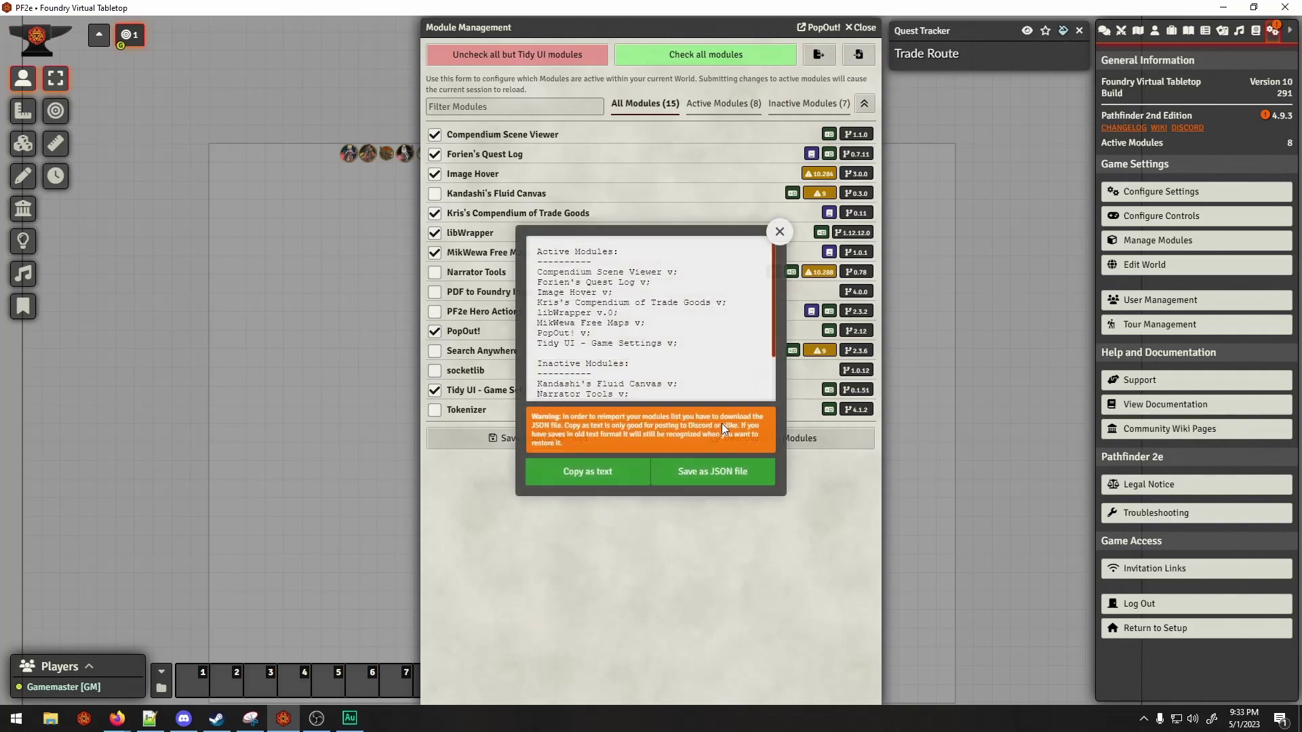
Step: Save the exported module list to the Desktop as moduleList.json, replacing the existing file, and close the export
scroll(610, 325, down, 1)
click(721, 474)
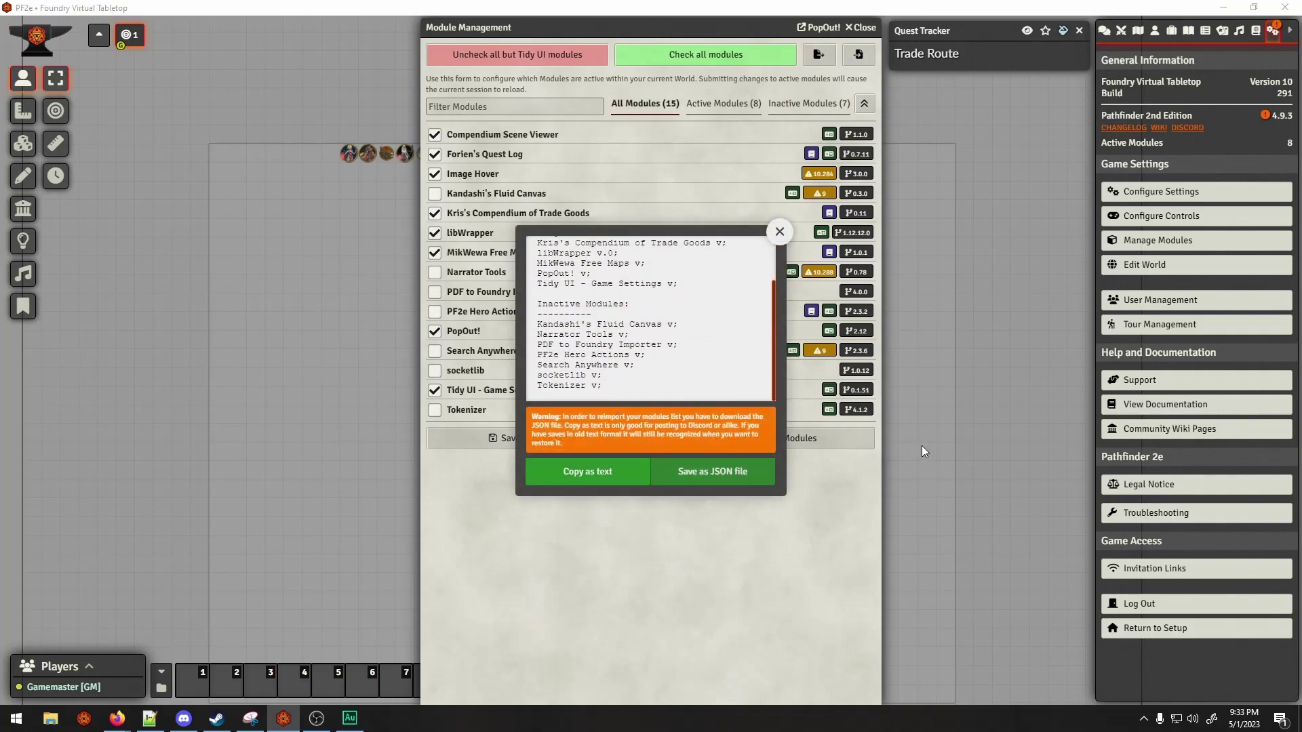
click(168, 246)
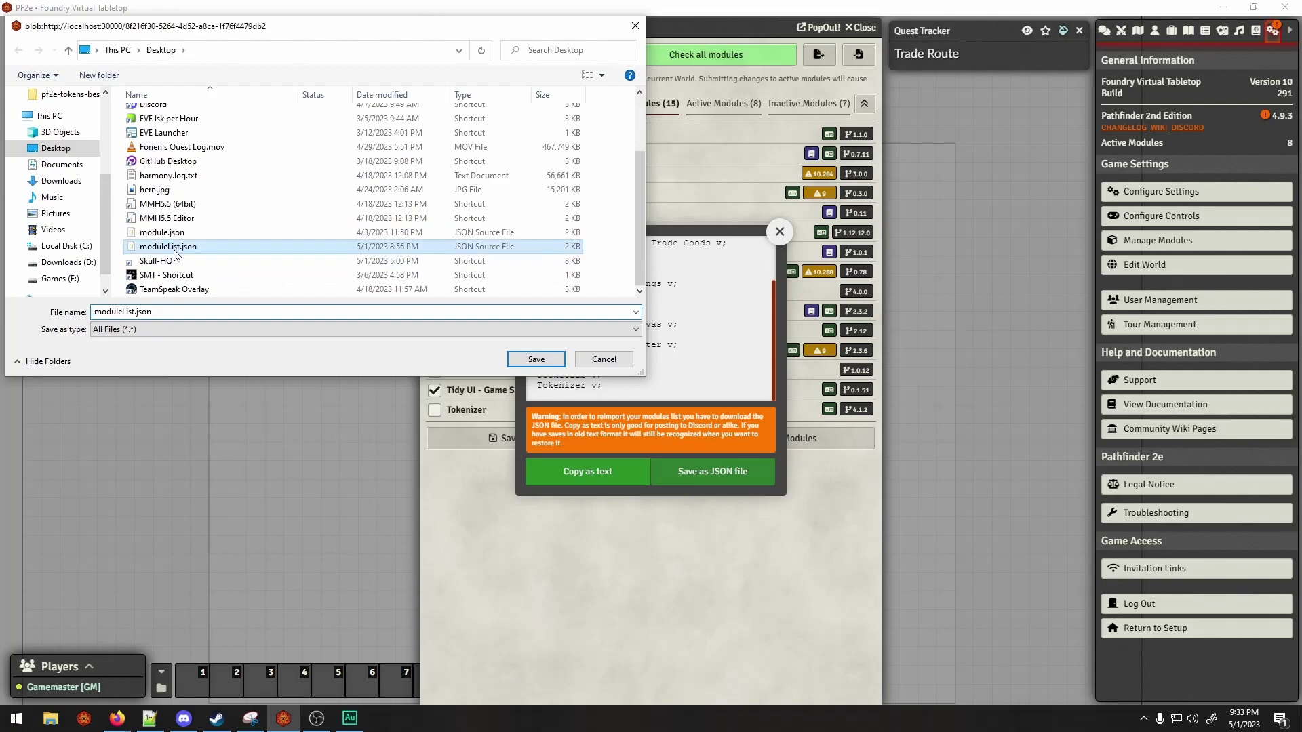
click(536, 359)
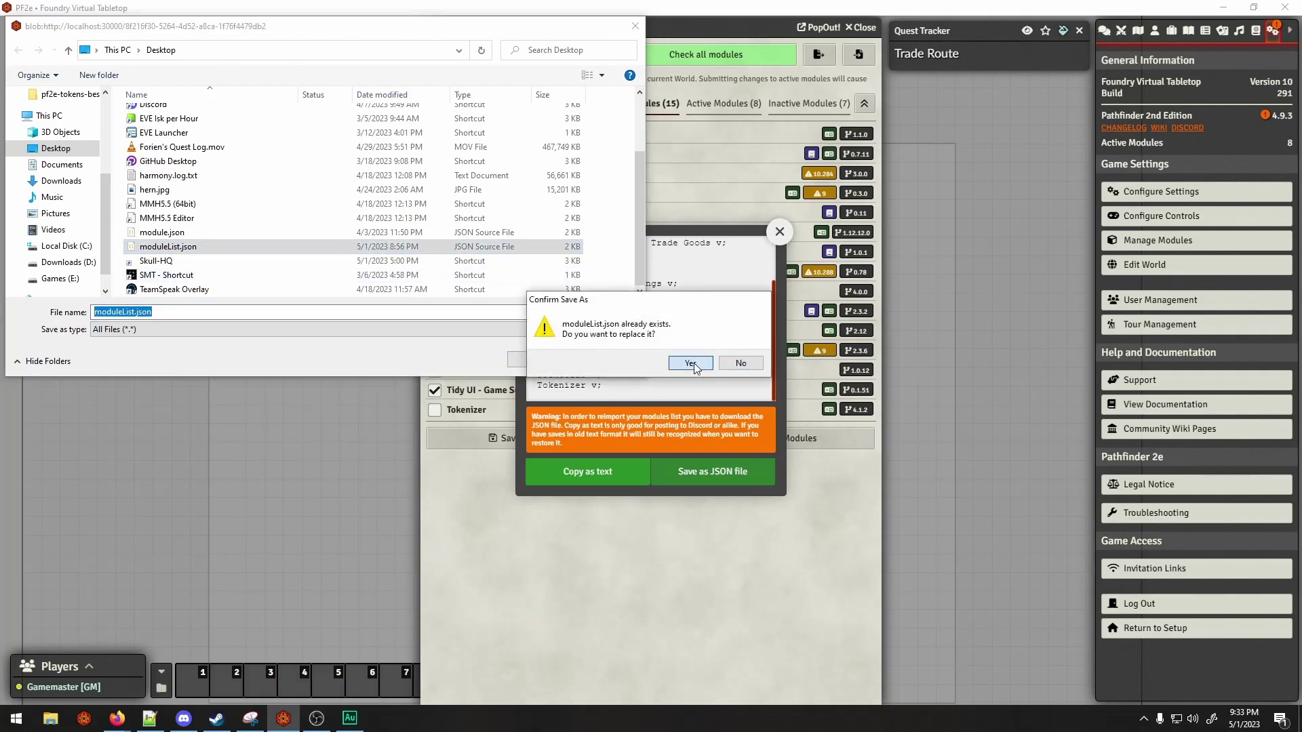
click(691, 363)
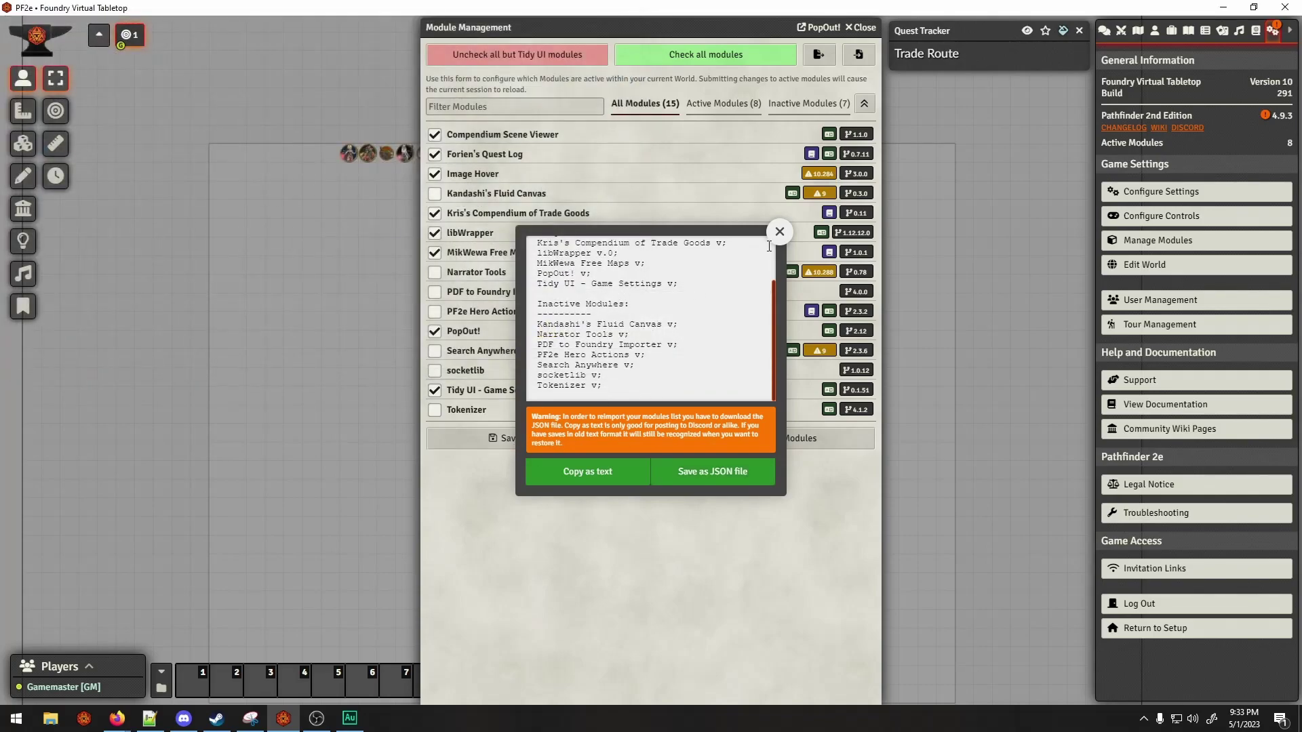
click(780, 231)
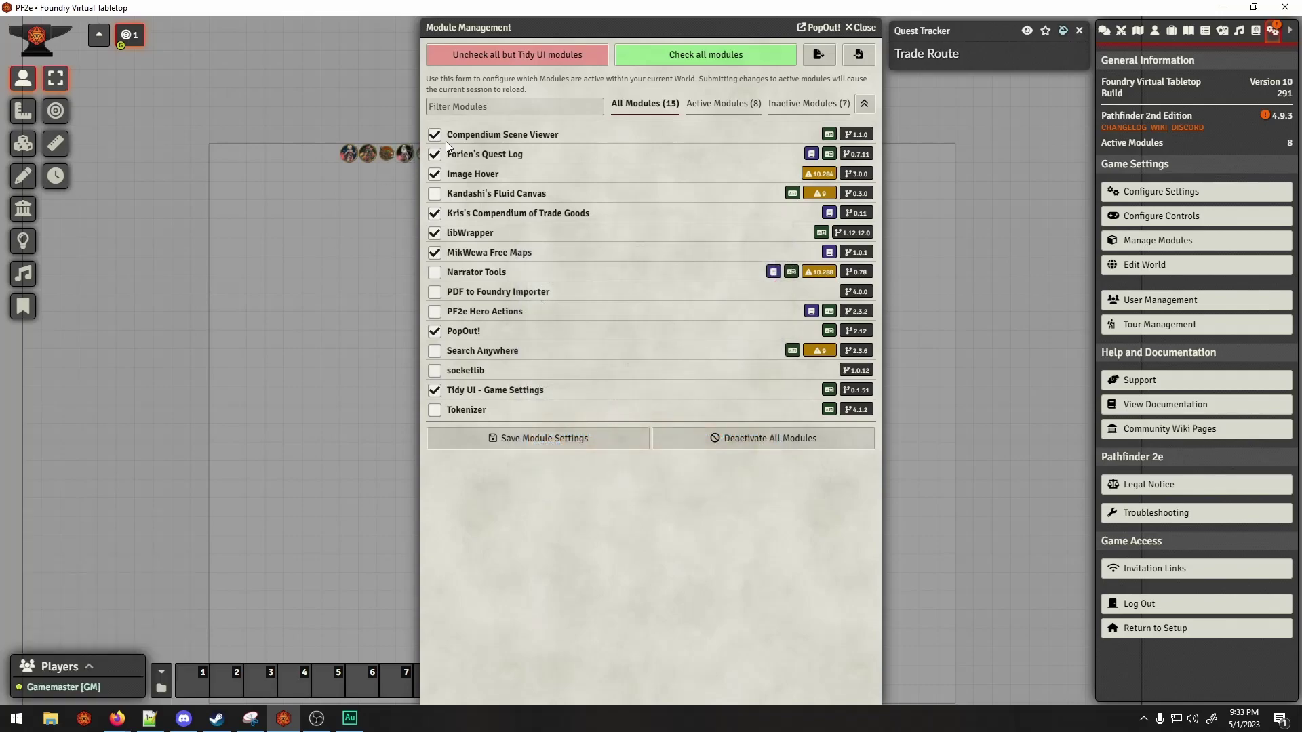
Step: Deselect Compendium Scene Viewer, Forien's Quest Log and Image Hover, and select Kandashi's Fluid Canvas together with socketlib
click(432, 136)
click(434, 154)
click(434, 174)
click(434, 195)
click(569, 410)
Step: Deselect libWrapper and MikWewa Free Maps, select Narrator Tools, PDF to Foundry Importer, PF2e Hero Actions and Search Anywhere, and save the module settings
click(434, 233)
click(434, 252)
click(435, 273)
click(435, 293)
click(434, 312)
click(435, 352)
click(543, 440)
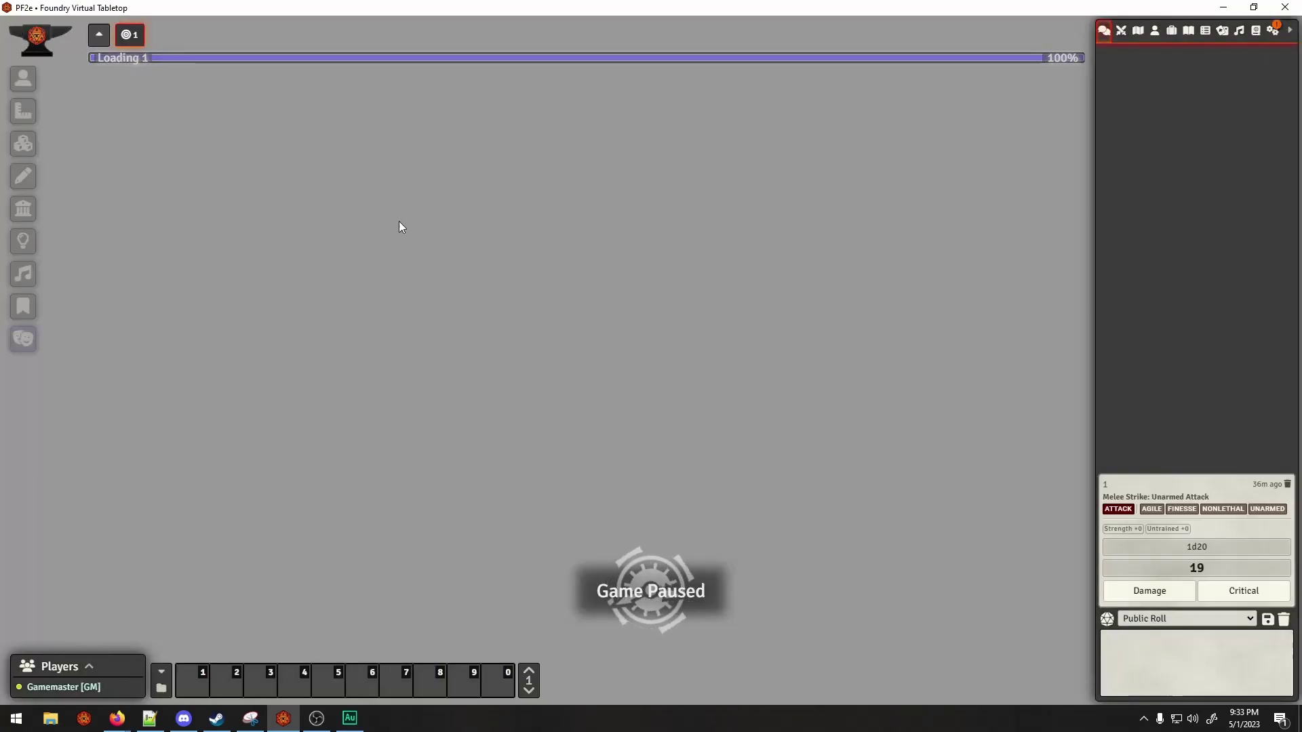
Step: Export the changed module list of the PF2e world to the Desktop as moduleList2.json and close the export
click(1273, 32)
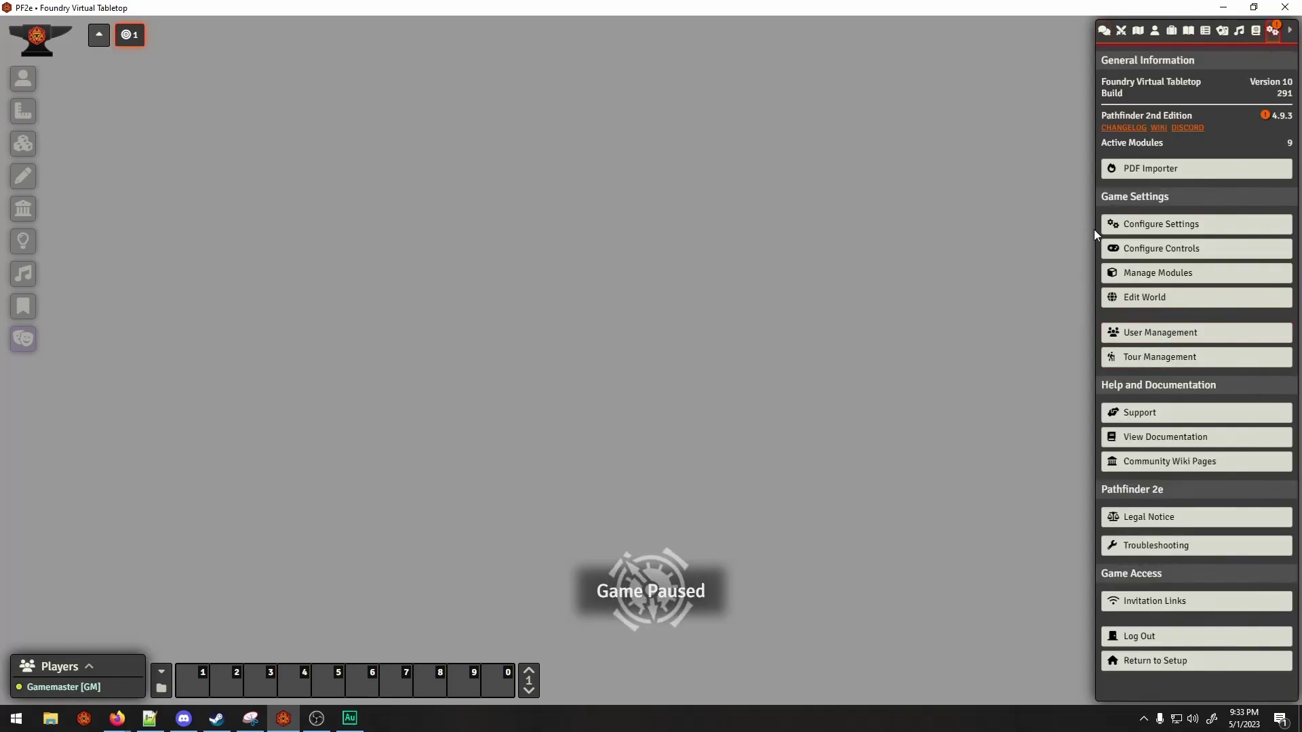
click(1166, 272)
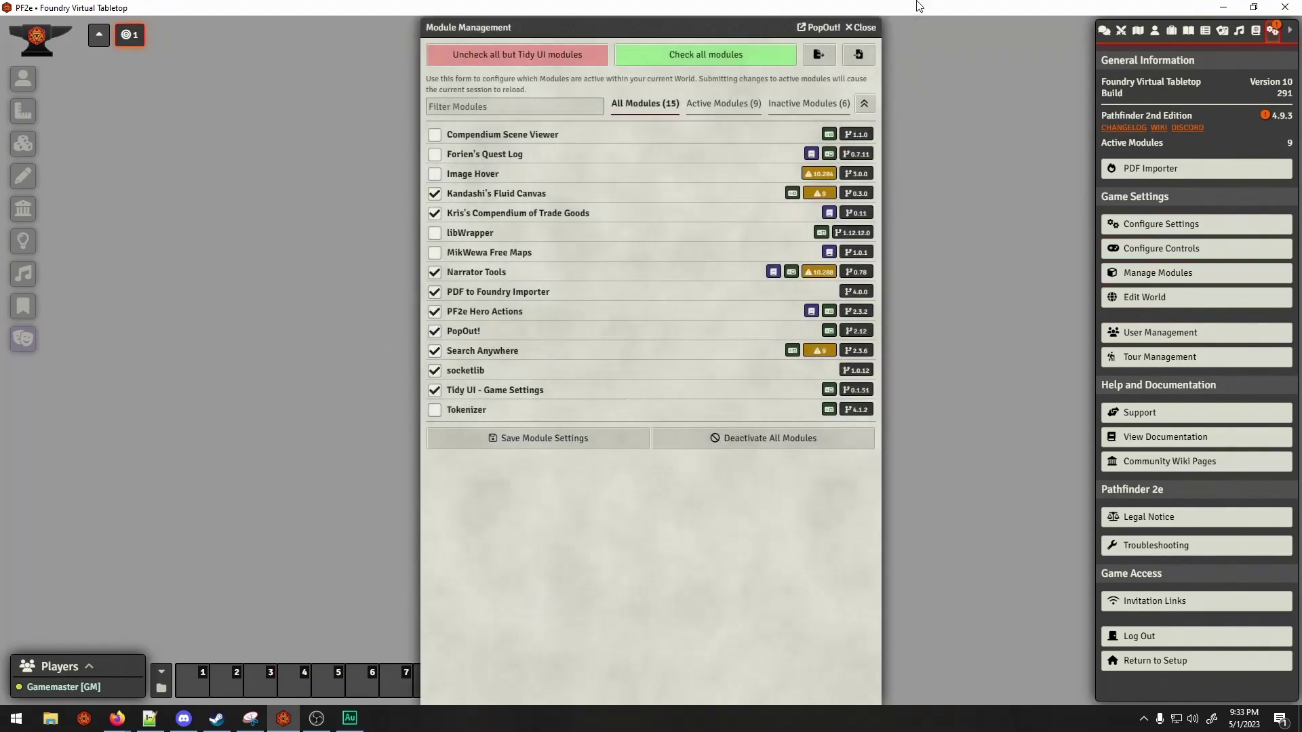
click(818, 55)
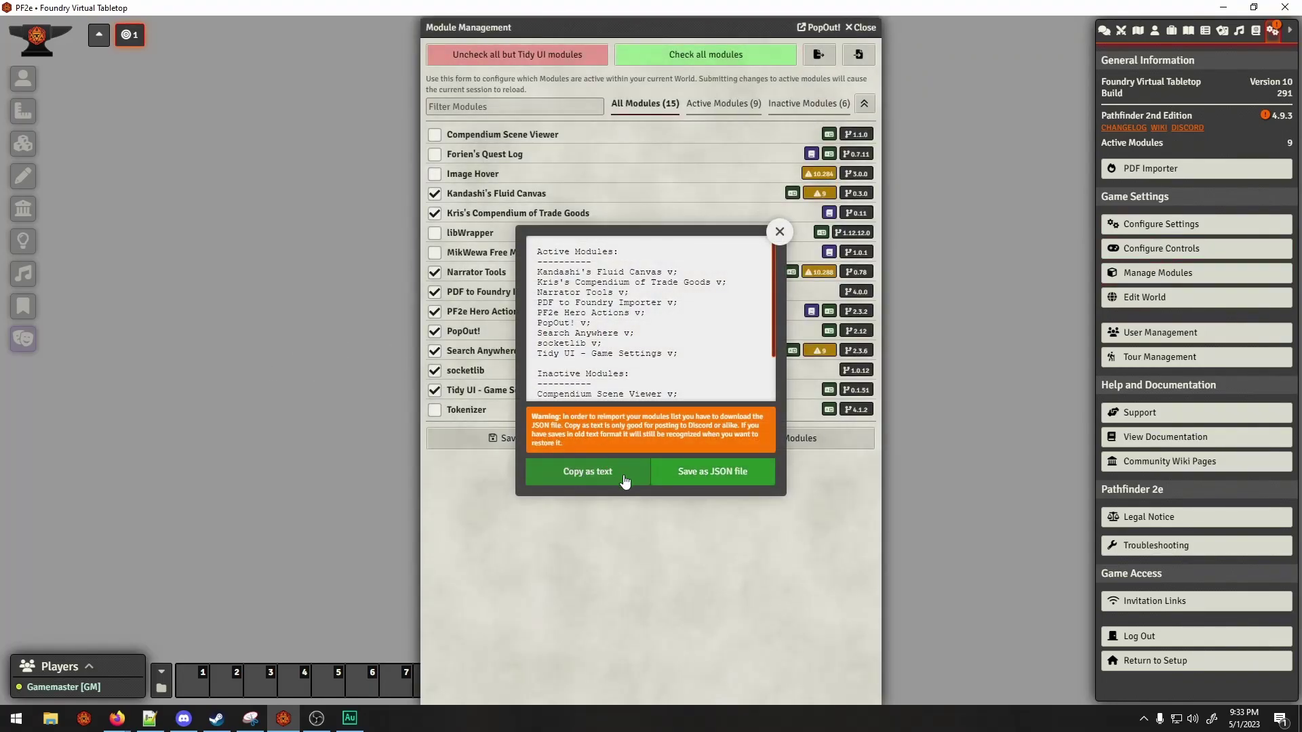
click(712, 473)
scroll(231, 285, down, 2)
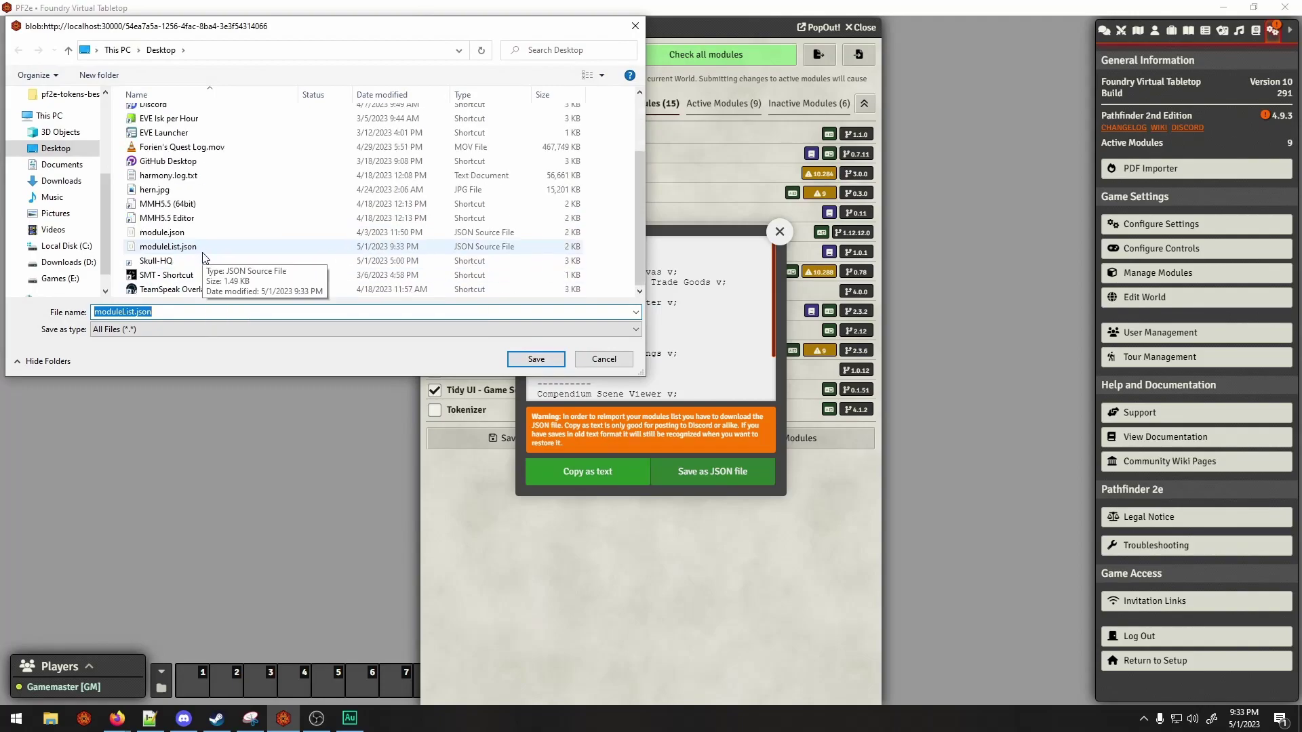
click(137, 313)
click(136, 313)
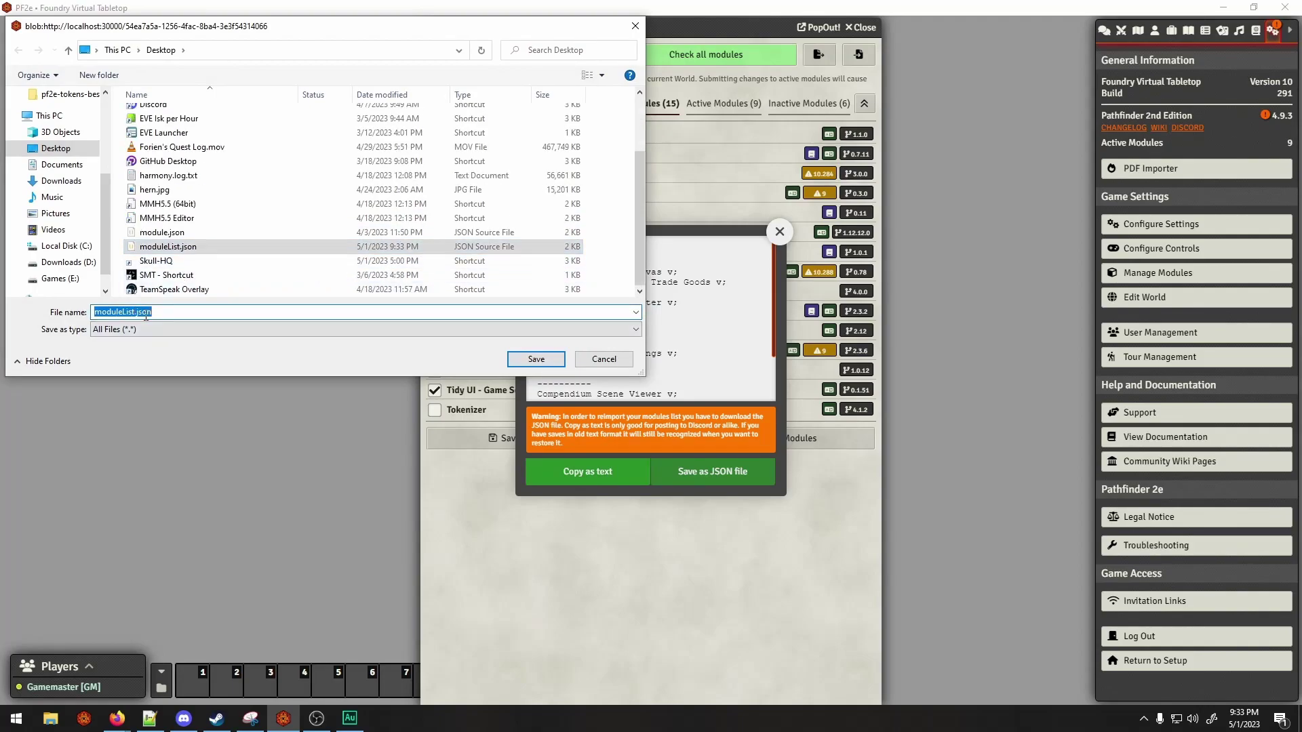
click(136, 313)
text(2)
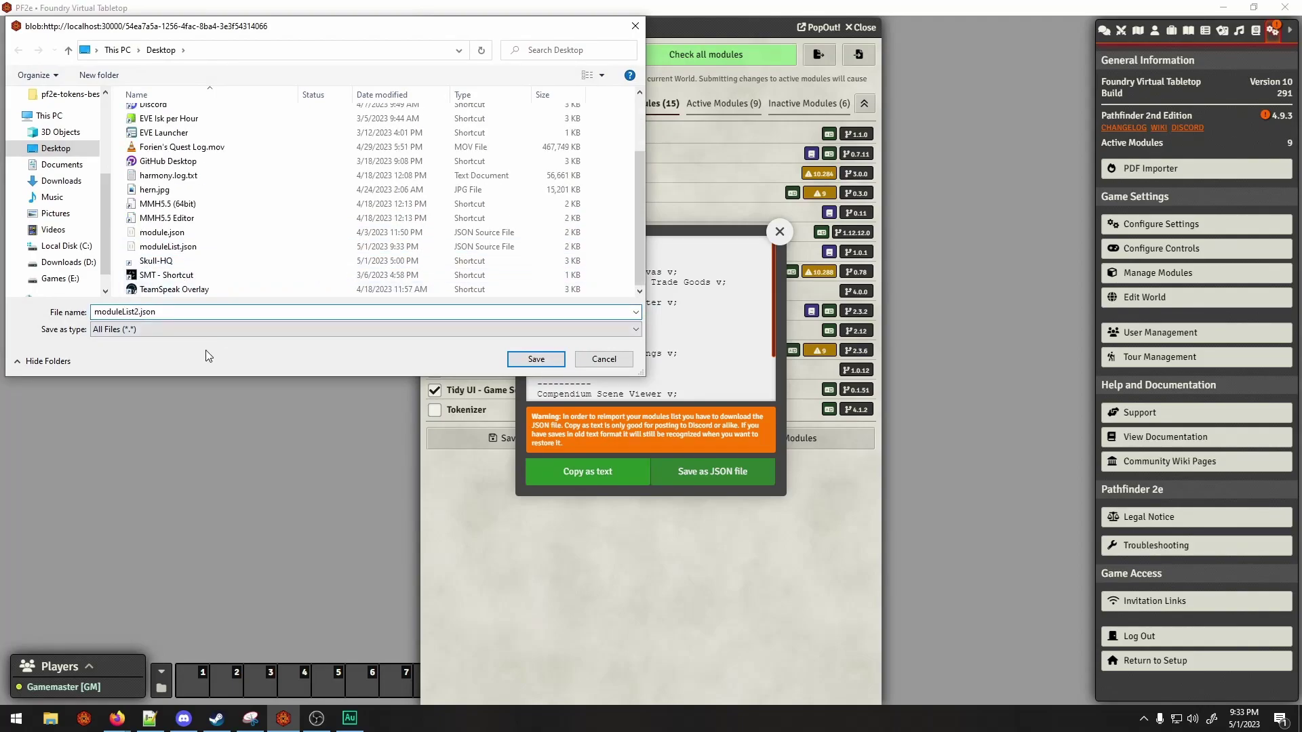
key(Return)
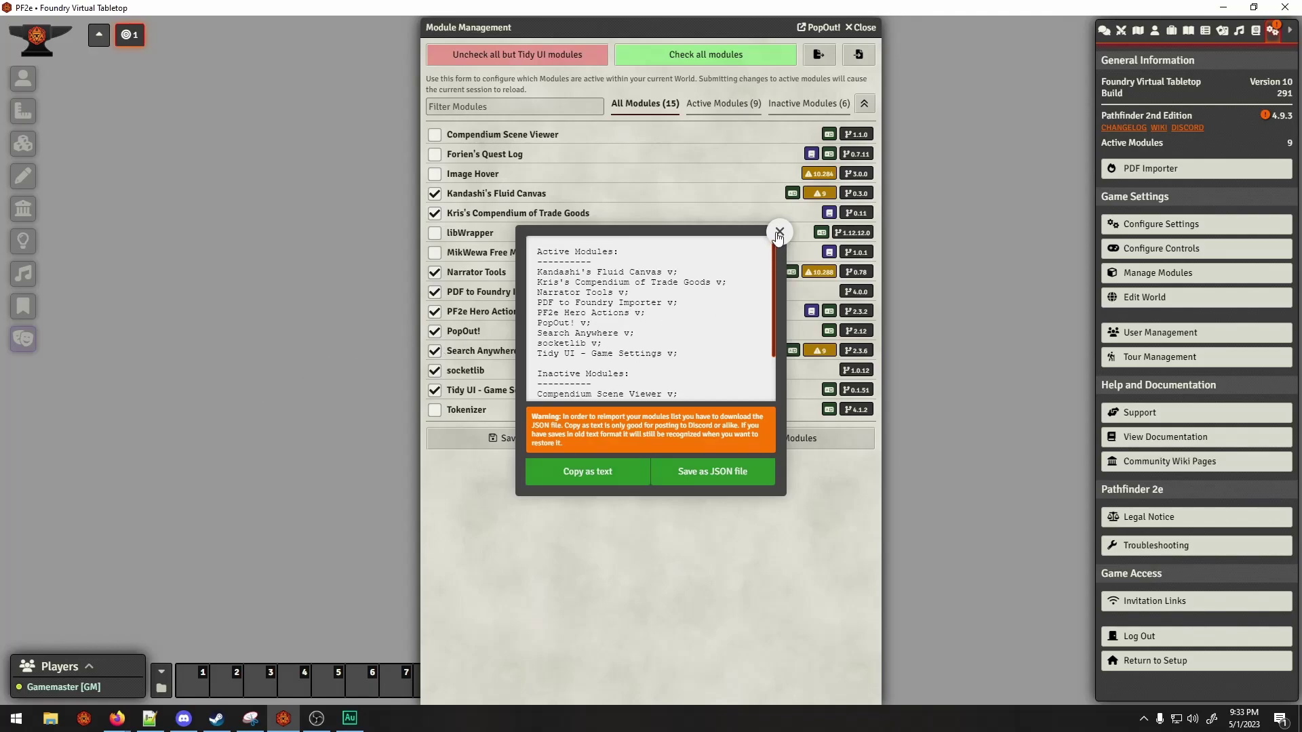
click(780, 233)
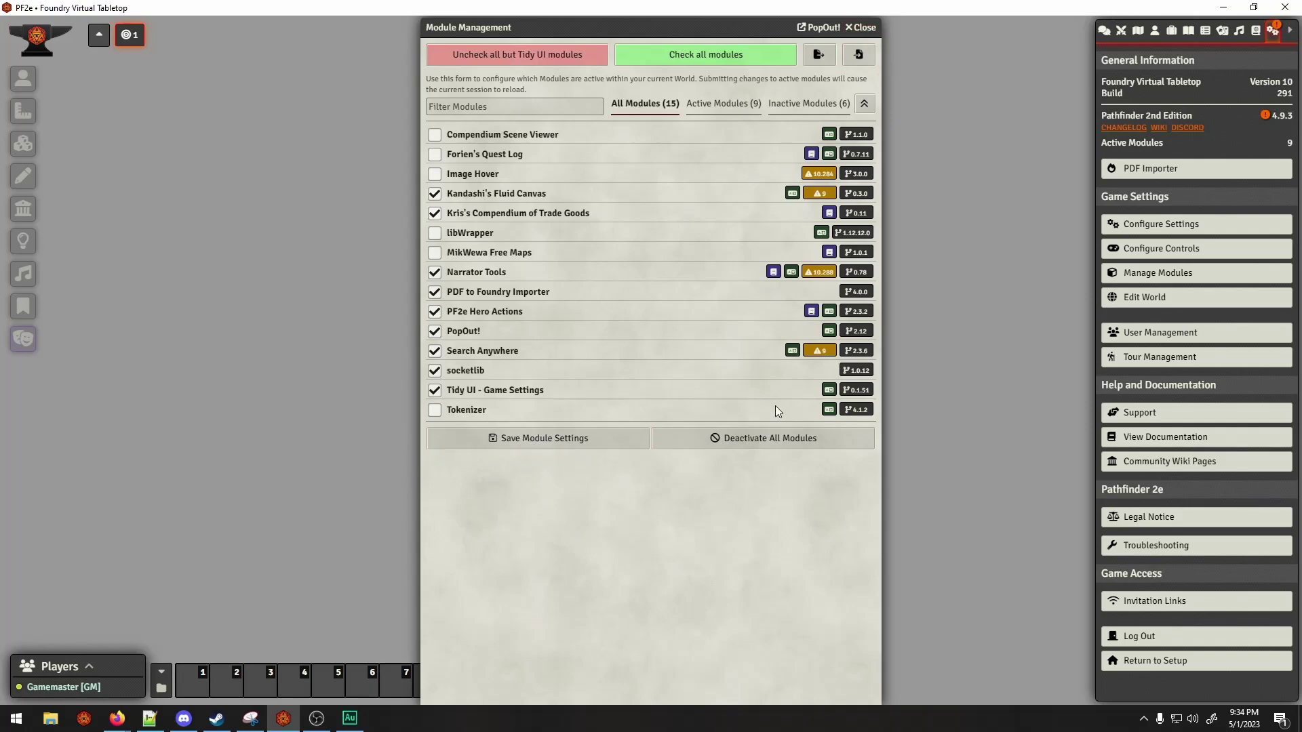
Step: Leave the PF2e world and join the Dnd5e world's game session as Gamemaster
click(860, 28)
key(Escape)
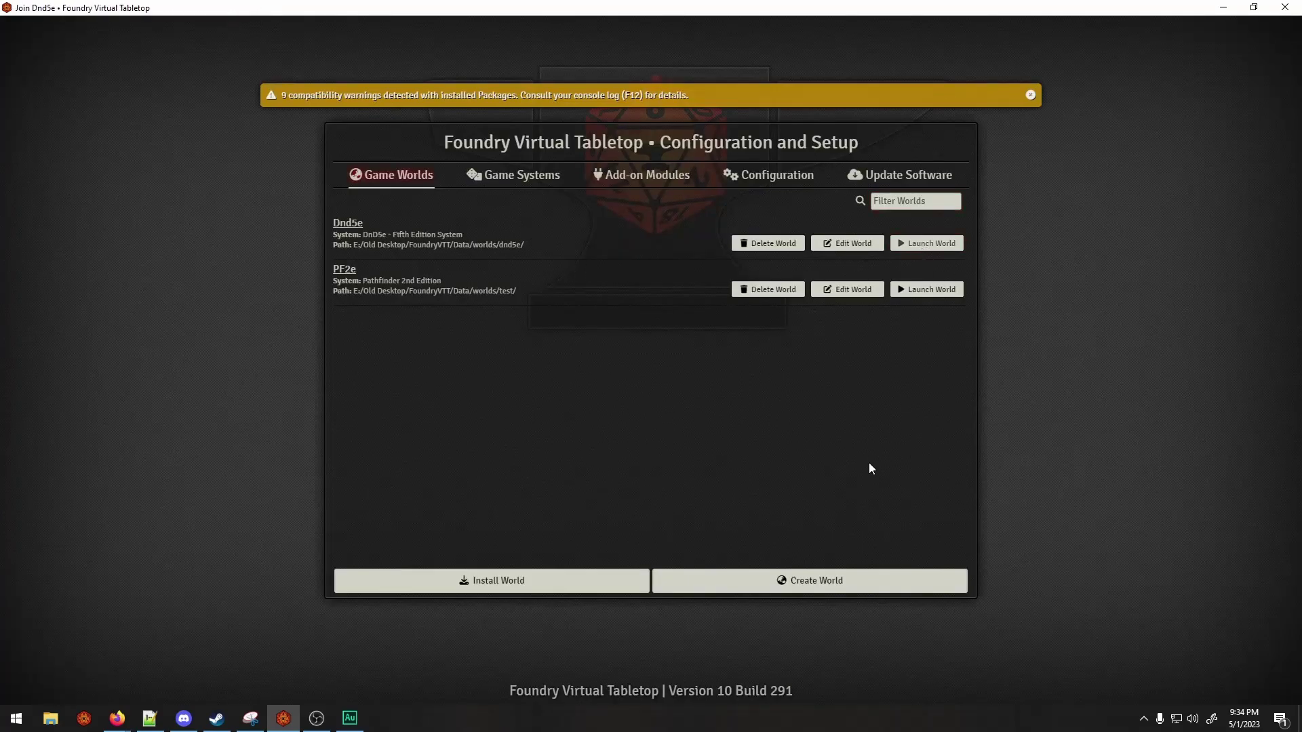
click(536, 250)
click(517, 272)
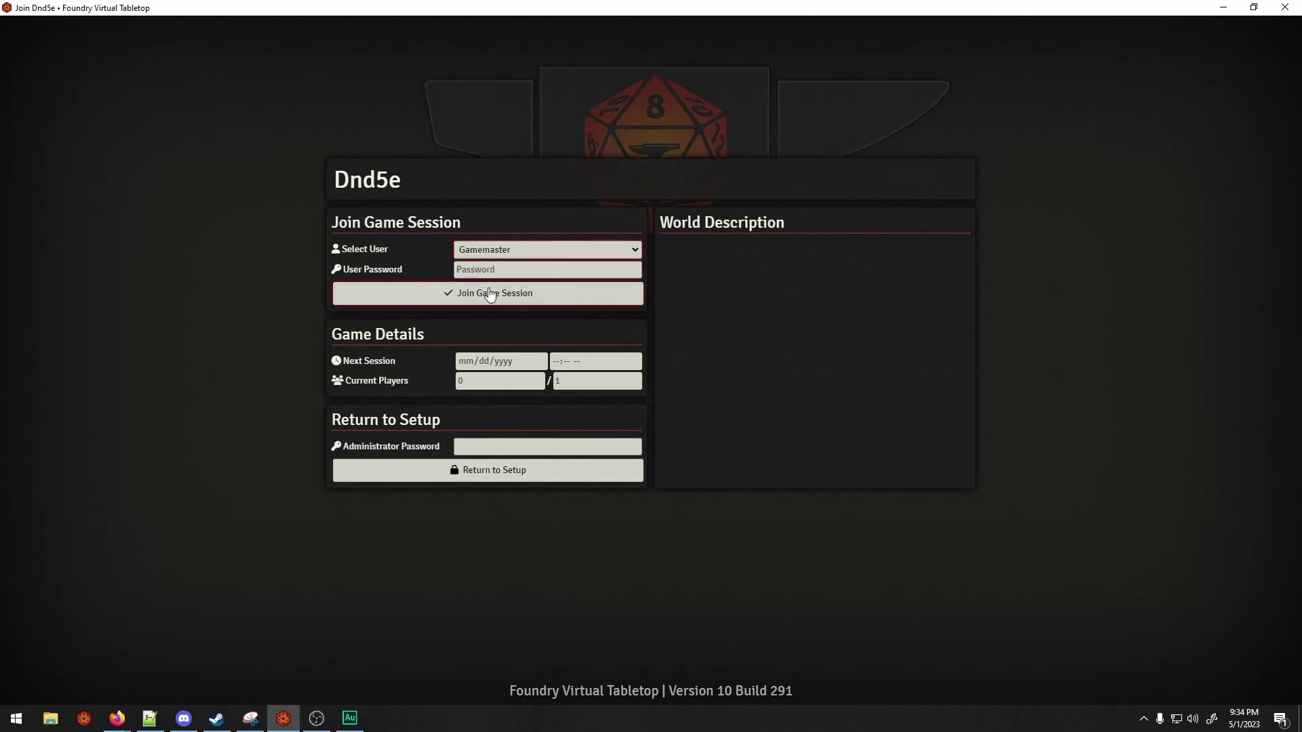
click(460, 295)
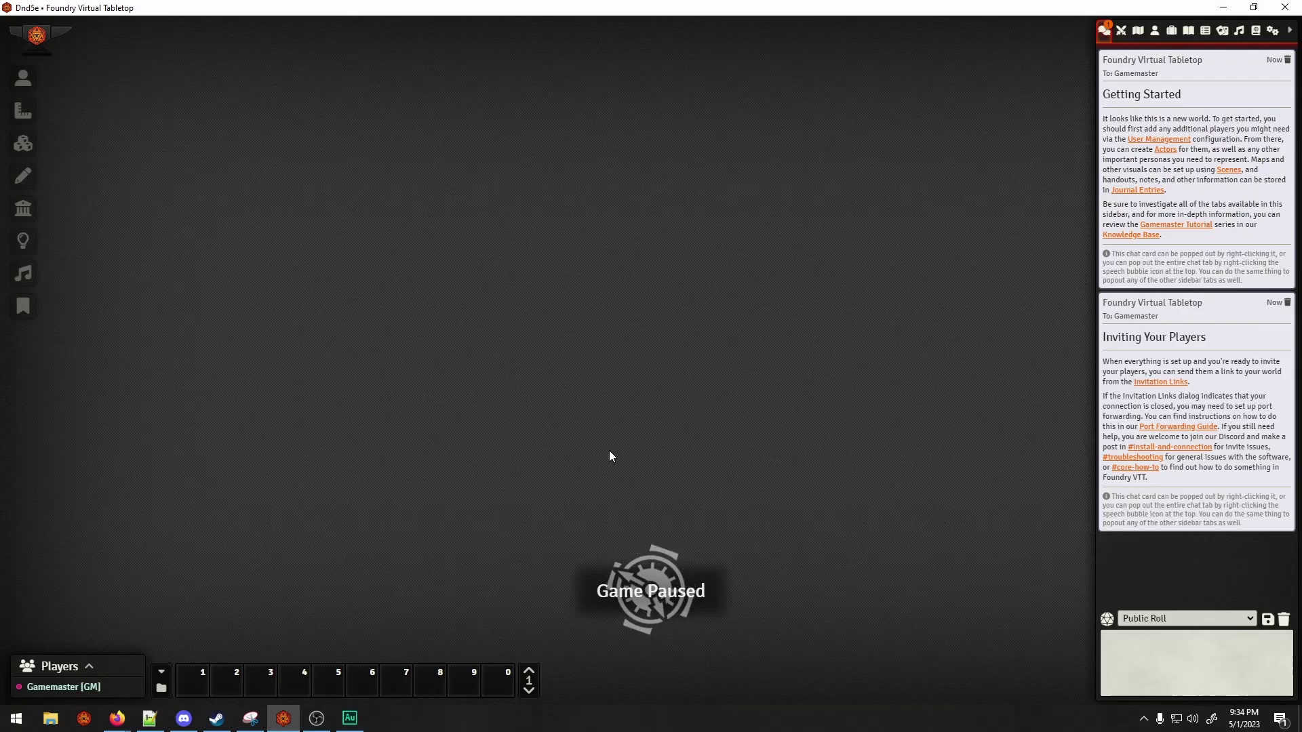
Step: Activate the Tidy UI - Game Settings module in the Dnd5e world, save the module settings and reload
click(1271, 31)
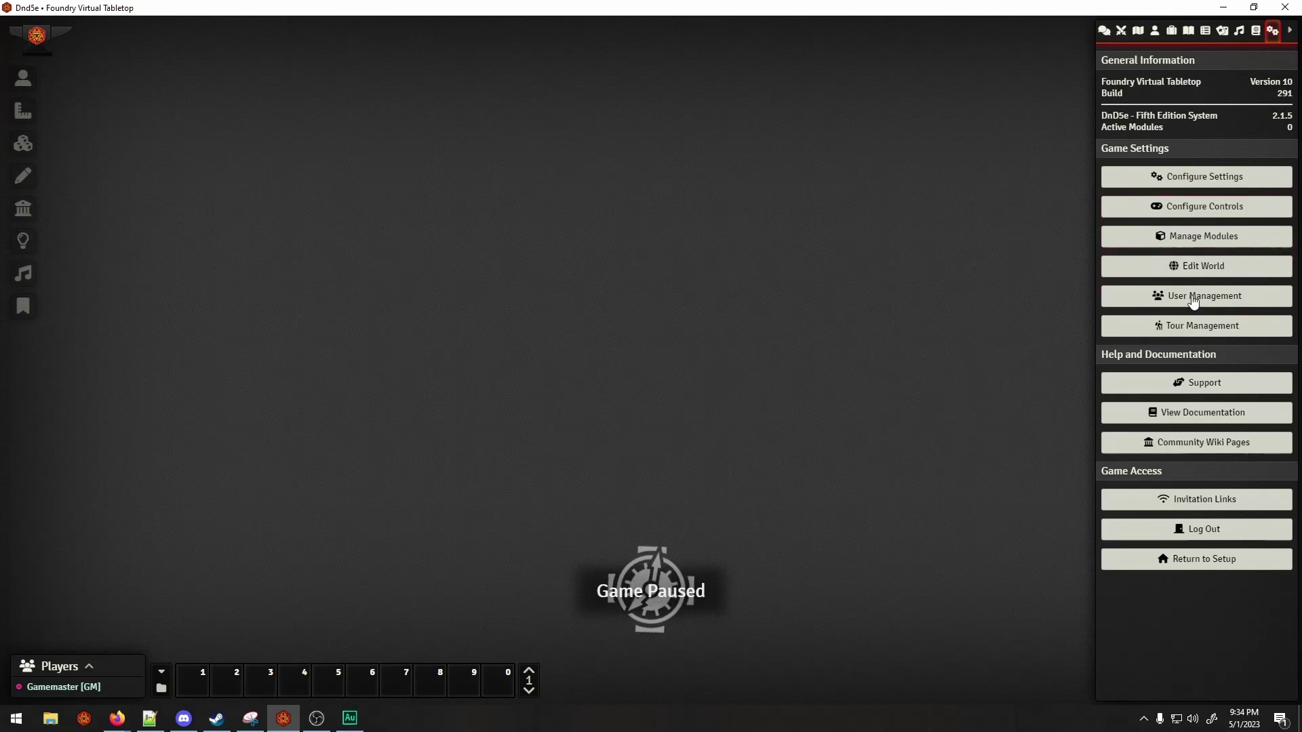
click(1200, 237)
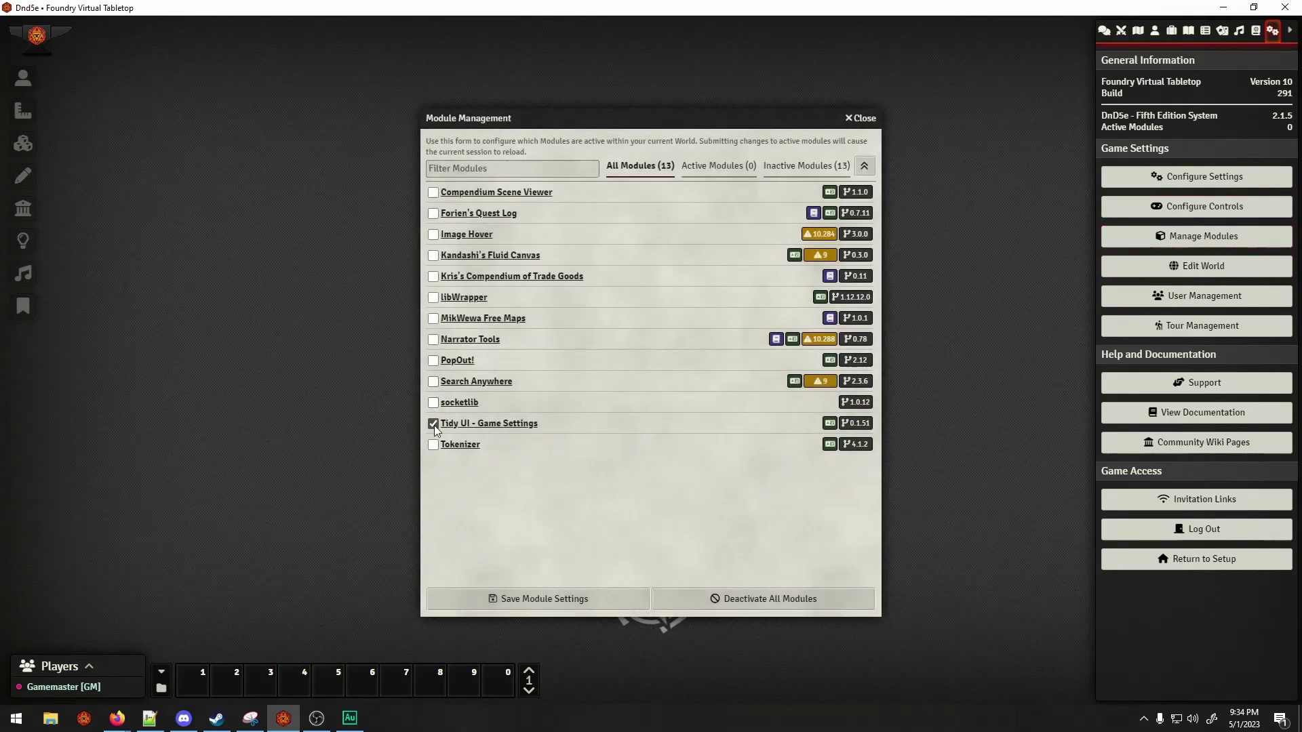
click(510, 605)
click(586, 388)
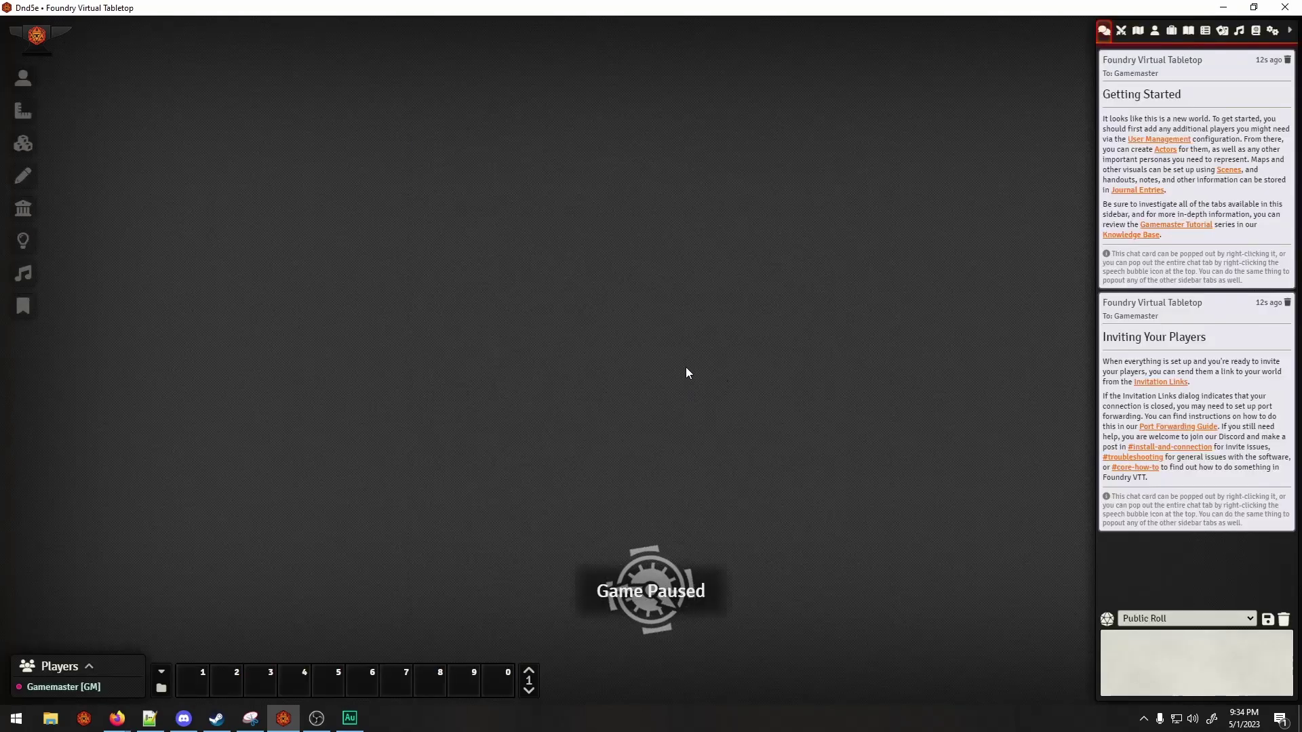
Step: Load moduleList.json from the Desktop into the module list import of the Dnd5e world
click(1271, 31)
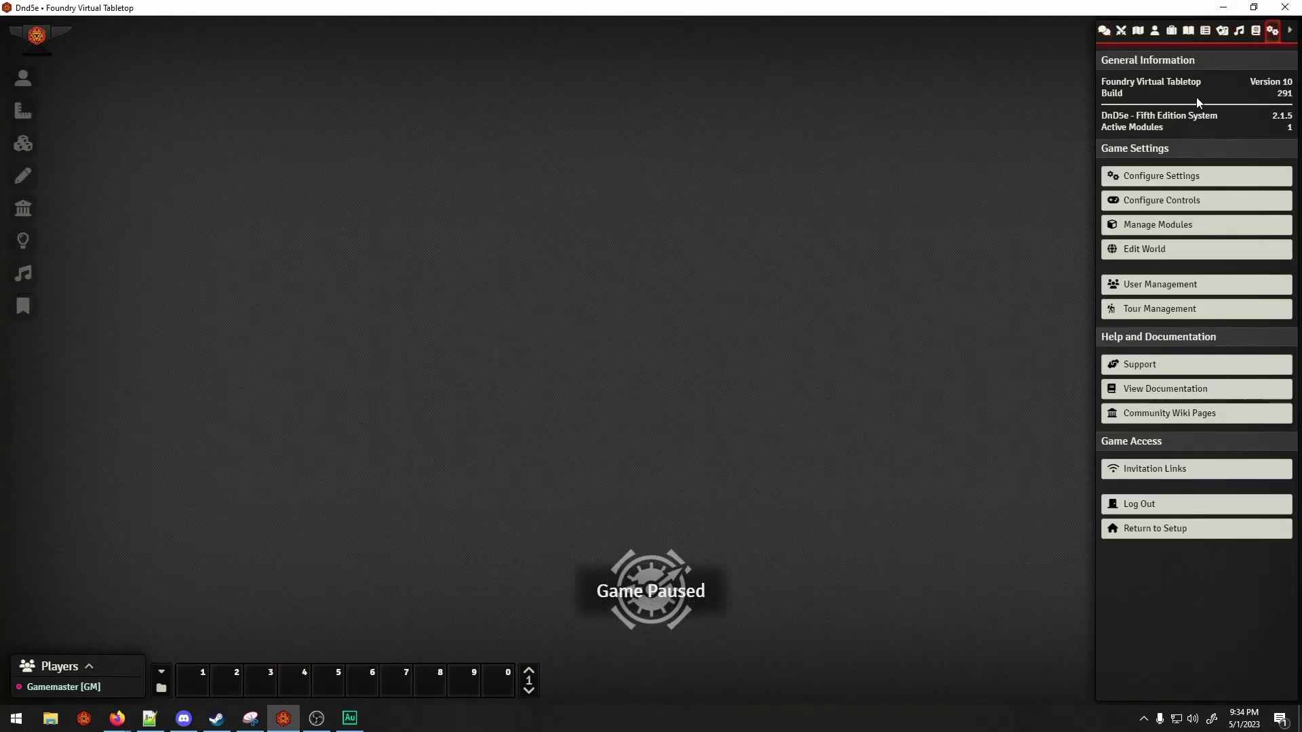
click(1167, 228)
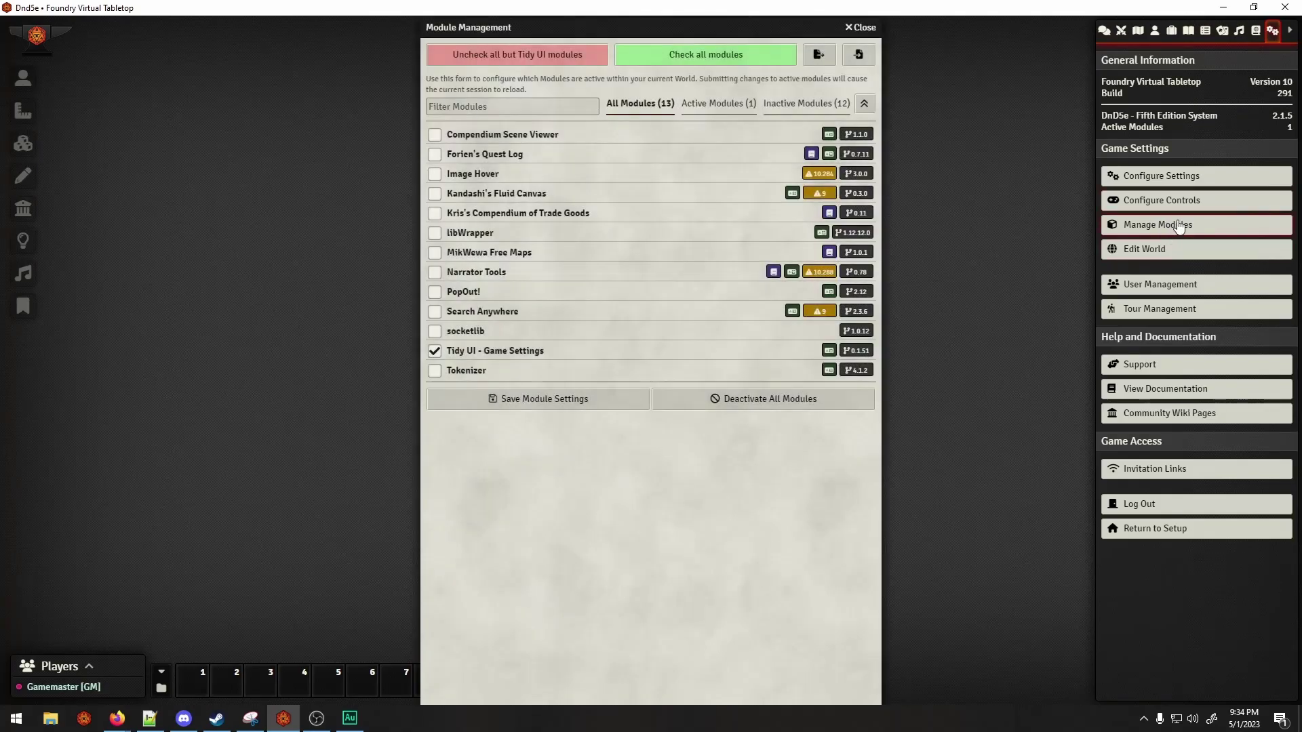
click(859, 57)
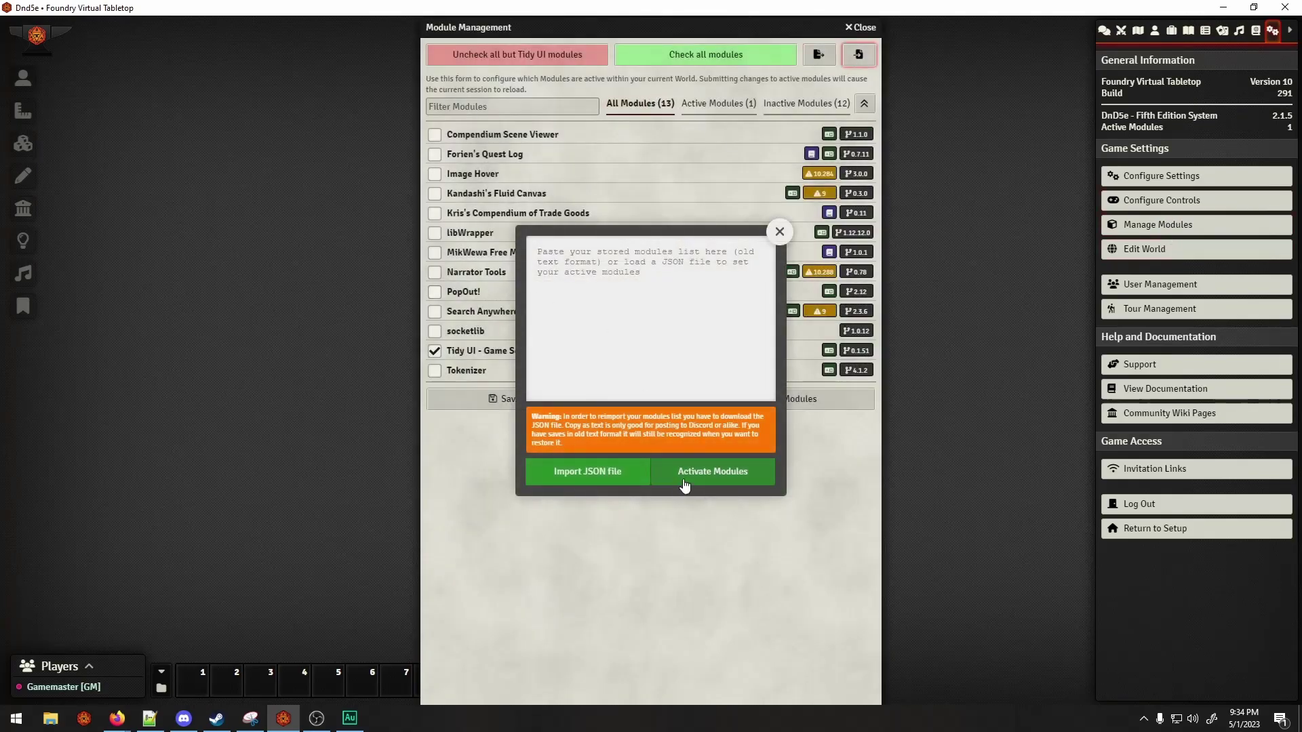
click(607, 477)
scroll(303, 233, down, 3)
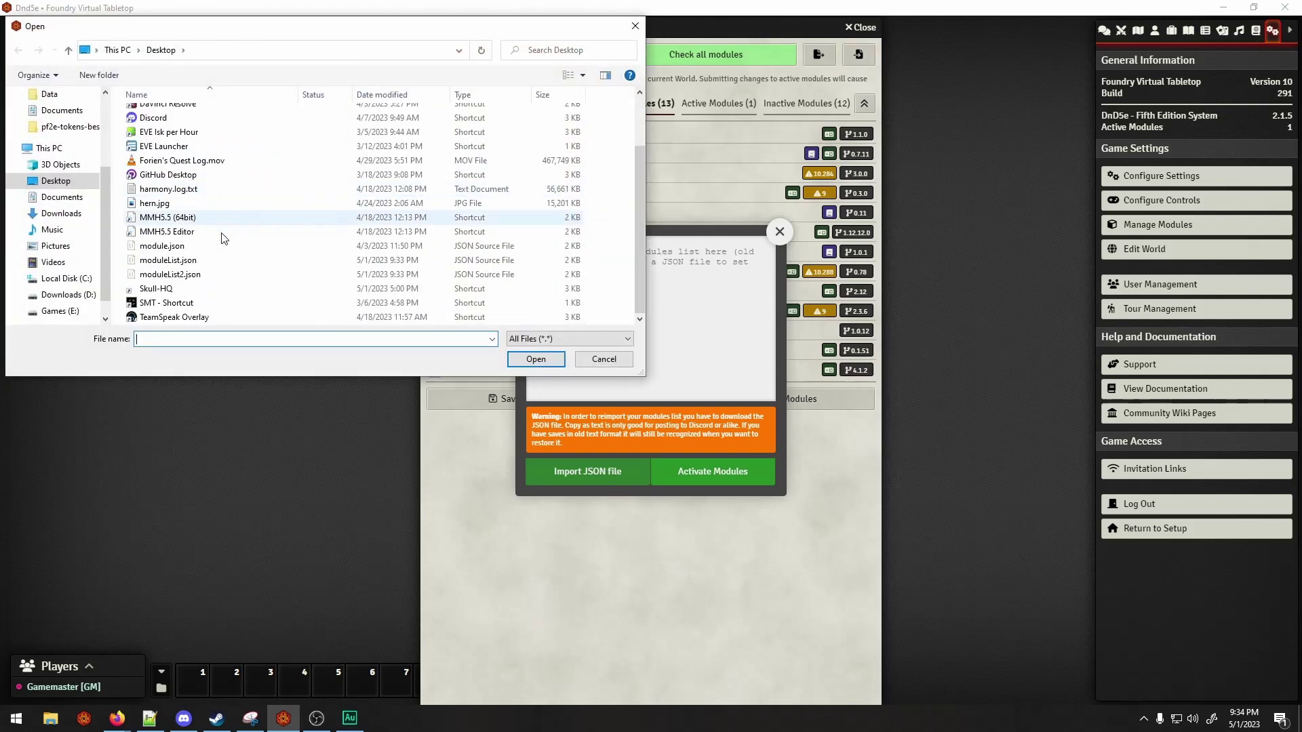
click(168, 260)
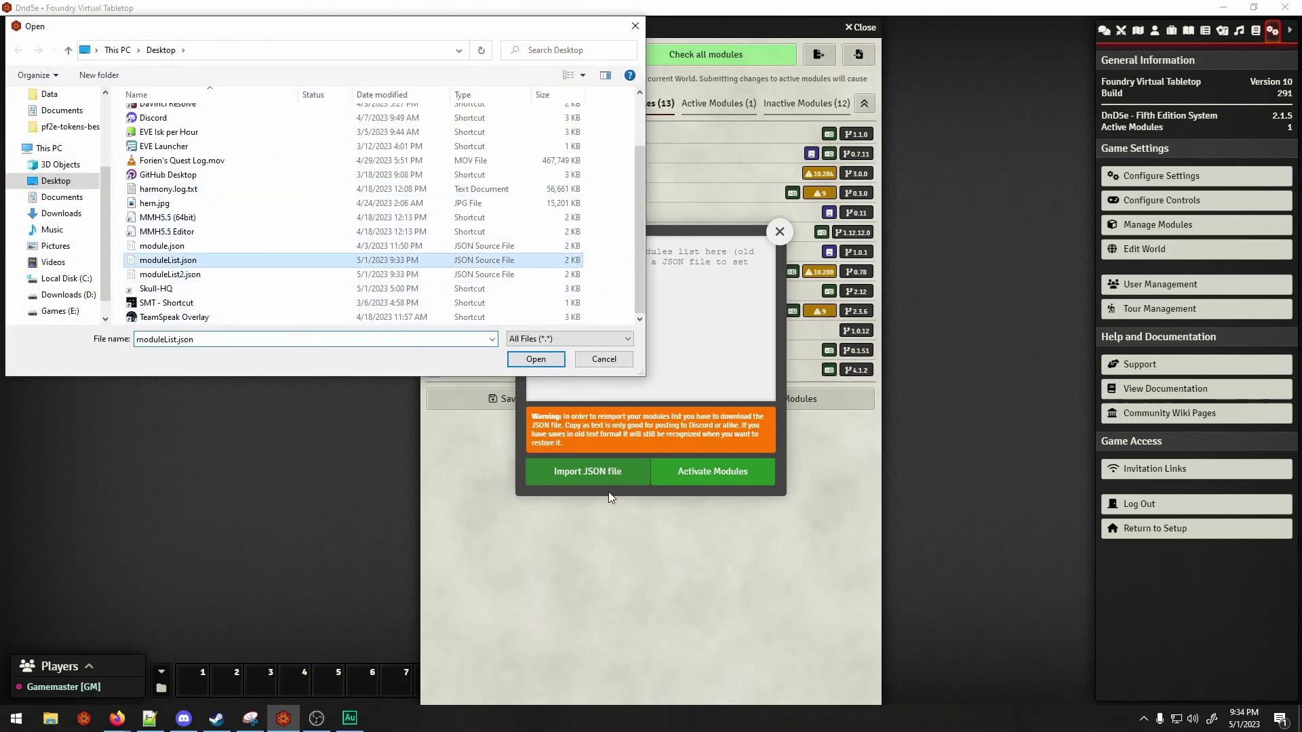
click(533, 360)
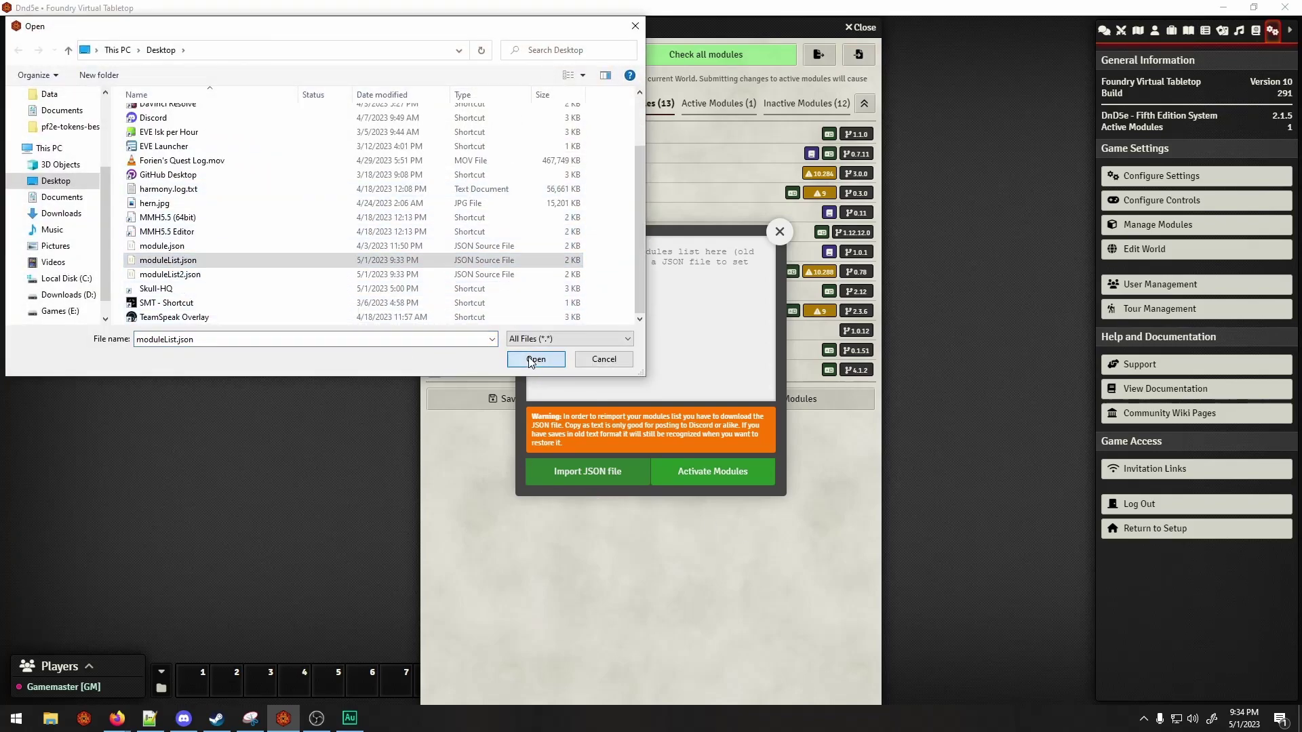
drag(678, 355, 531, 280)
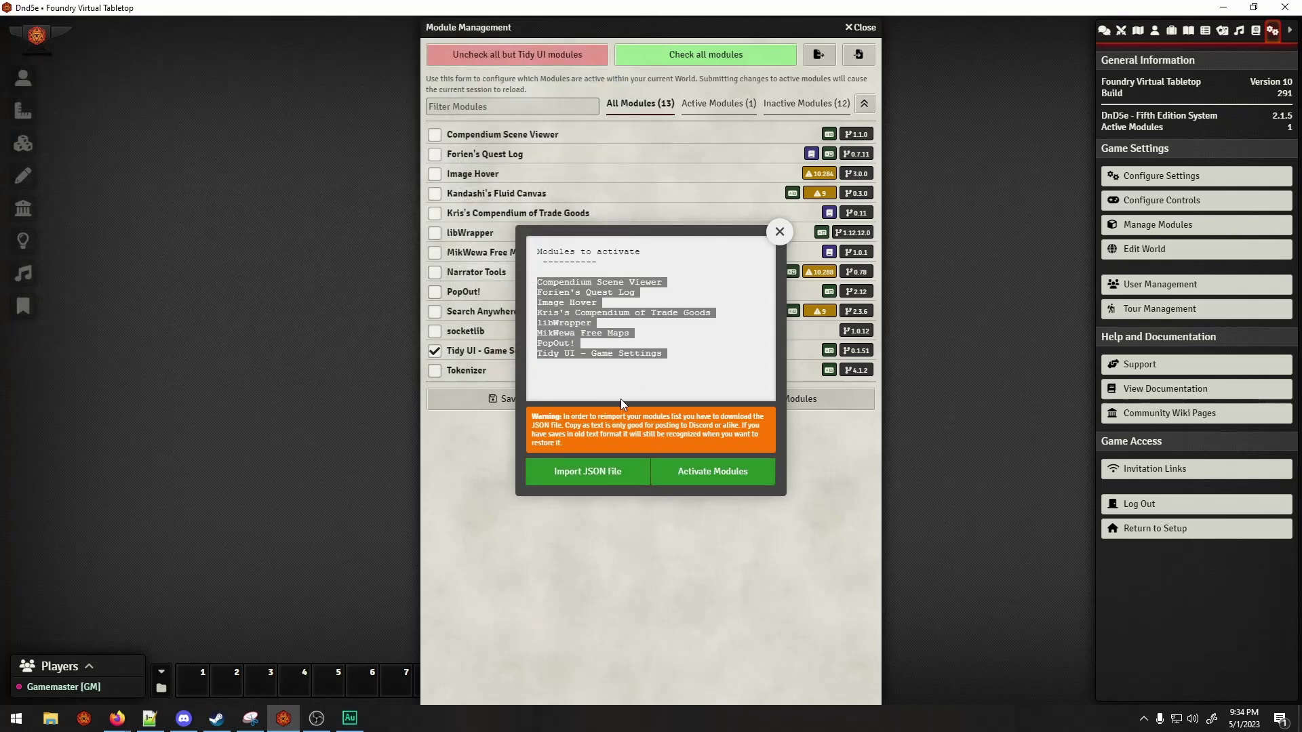
Step: Activate the modules listed in moduleList.json, save the module settings and reload the application
click(709, 475)
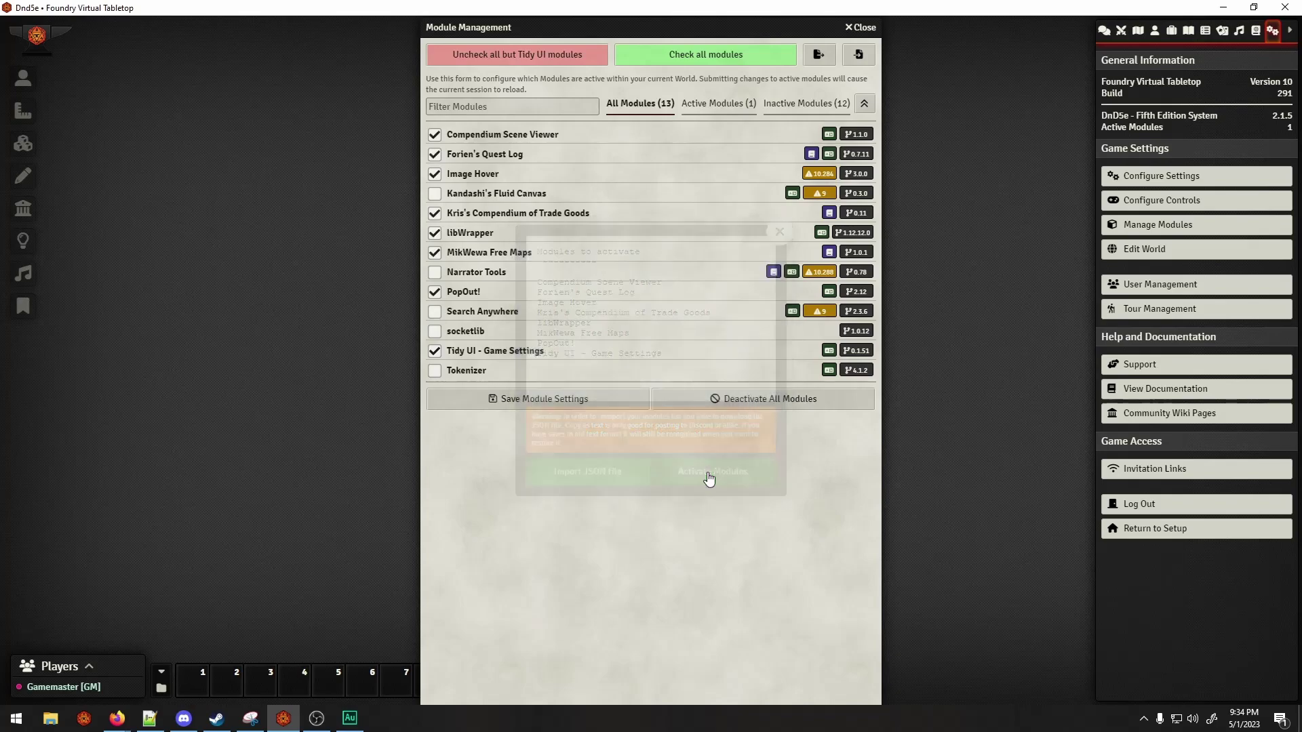
click(520, 400)
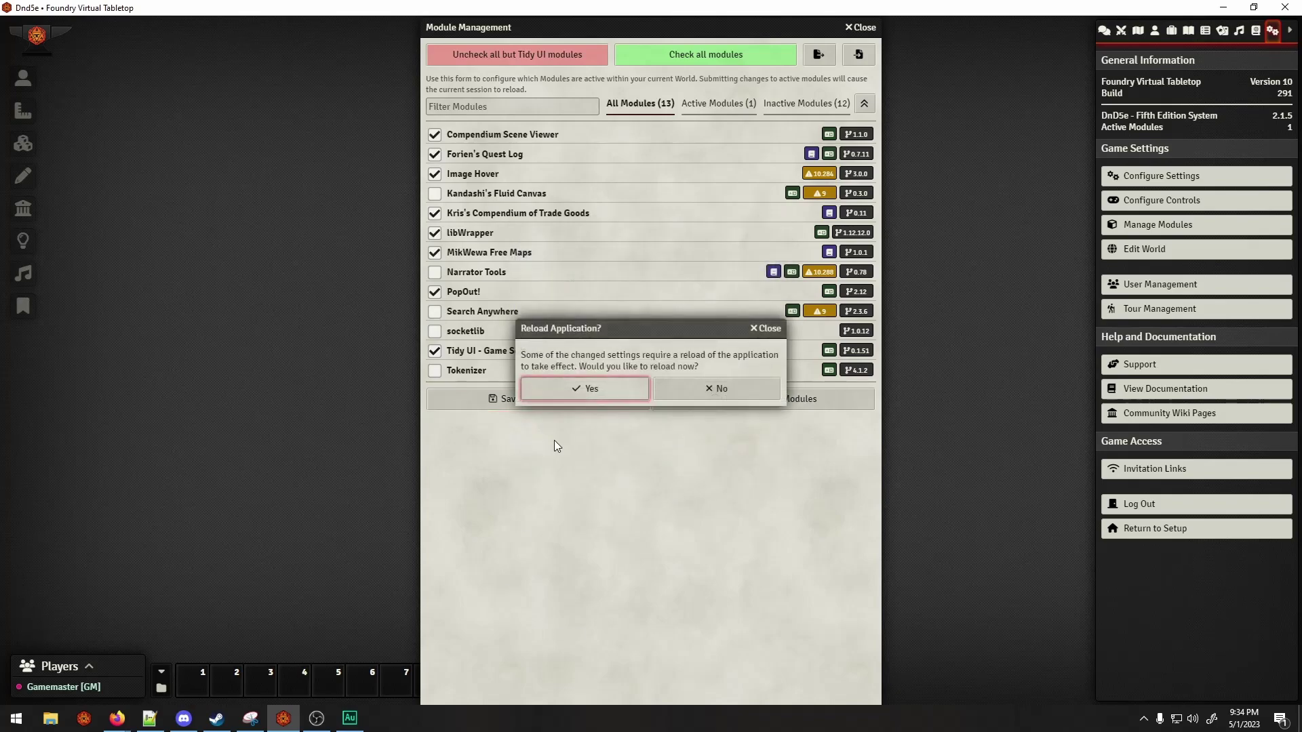
click(564, 387)
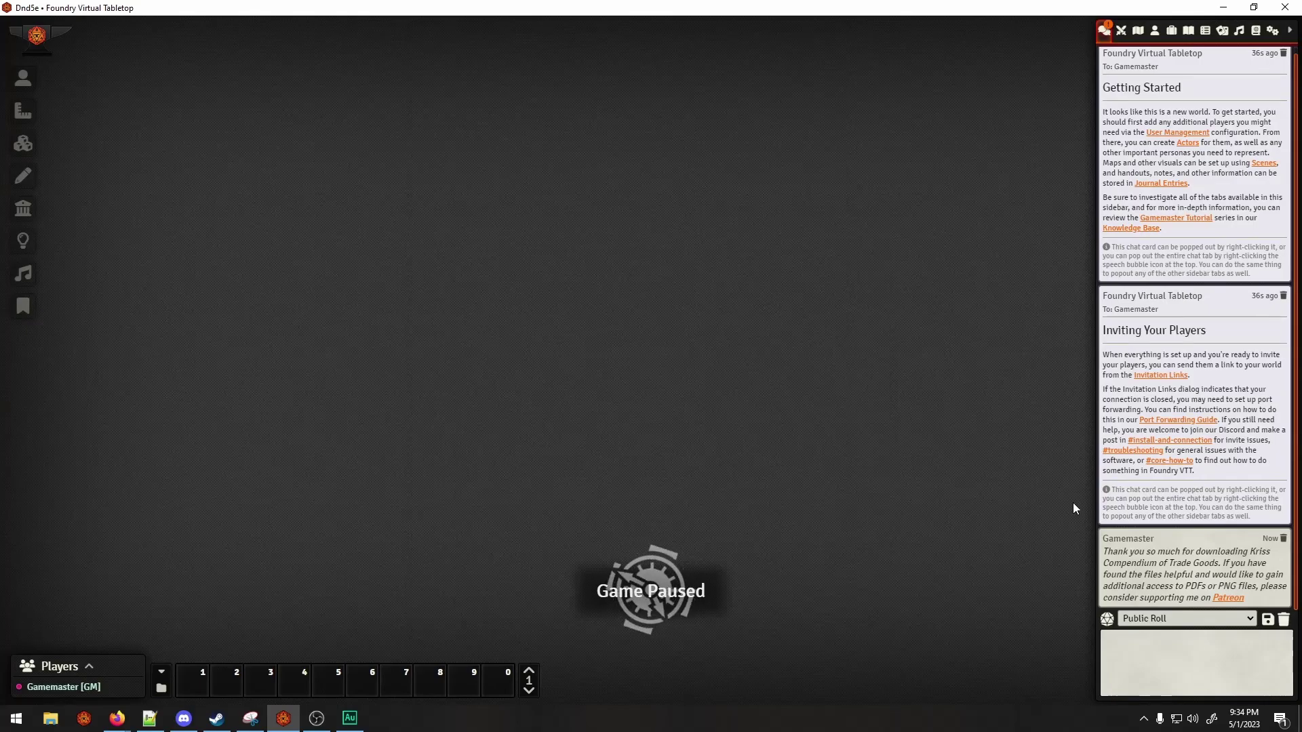
Step: Reopen module management and load moduleList2.json from the Desktop into the module list import
click(1272, 30)
click(1178, 226)
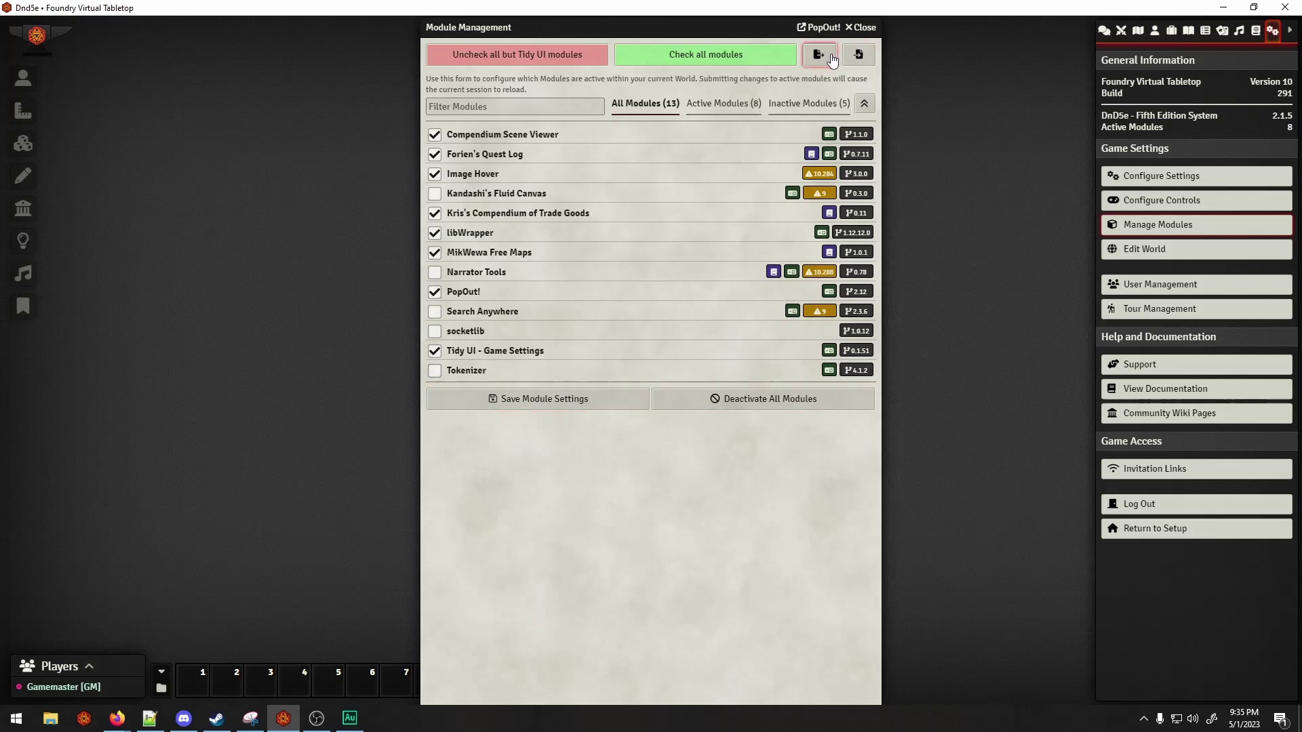
click(859, 55)
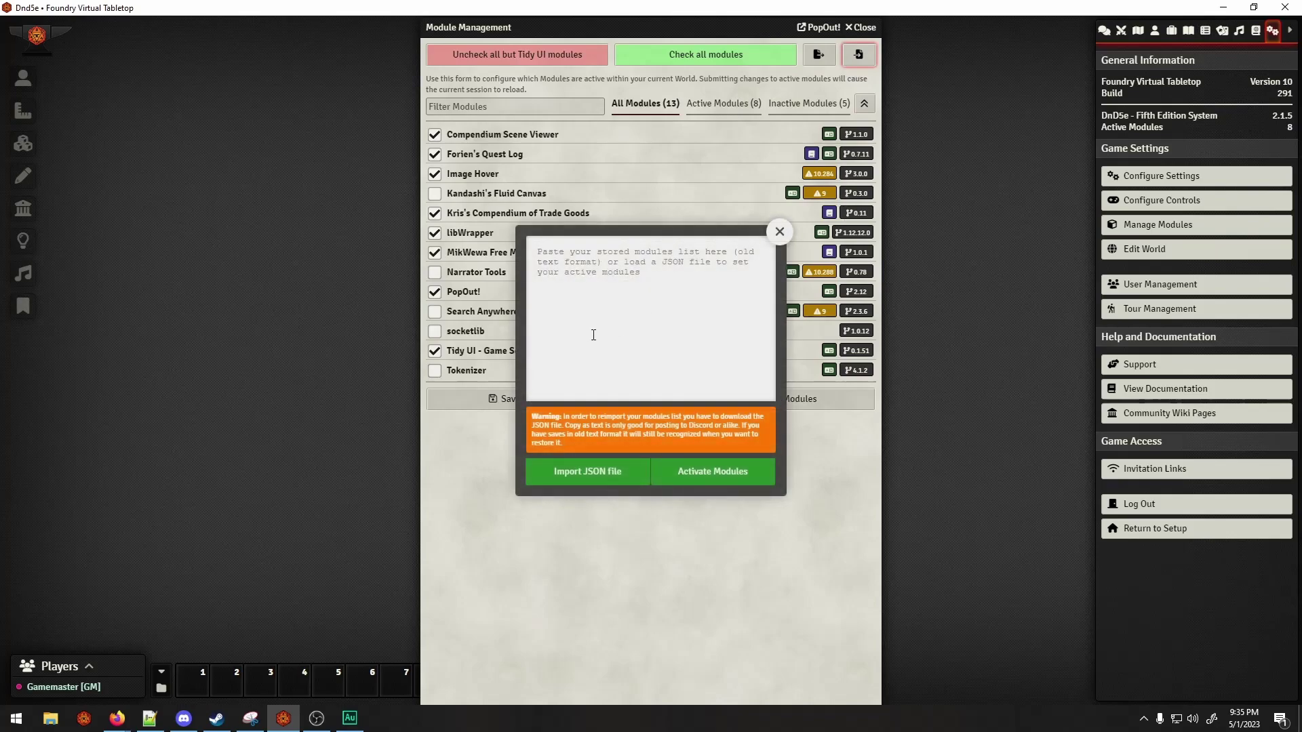
click(780, 232)
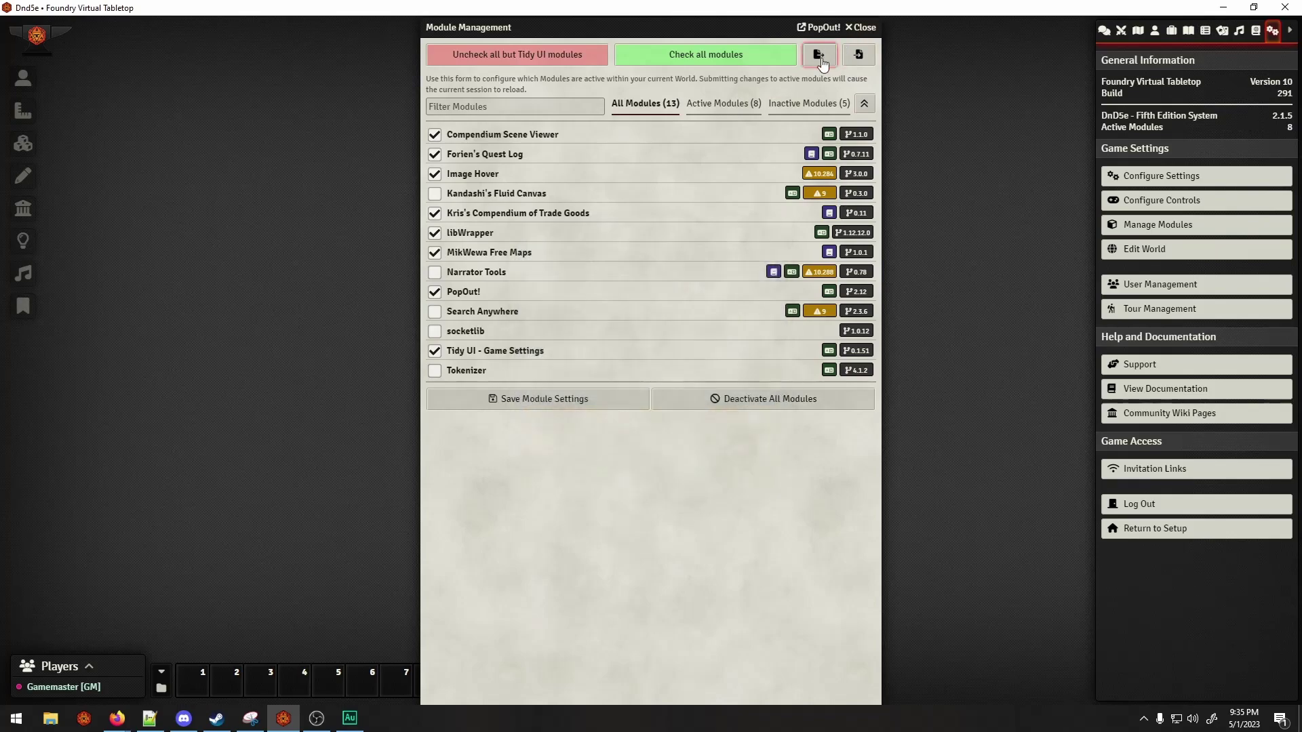
click(859, 55)
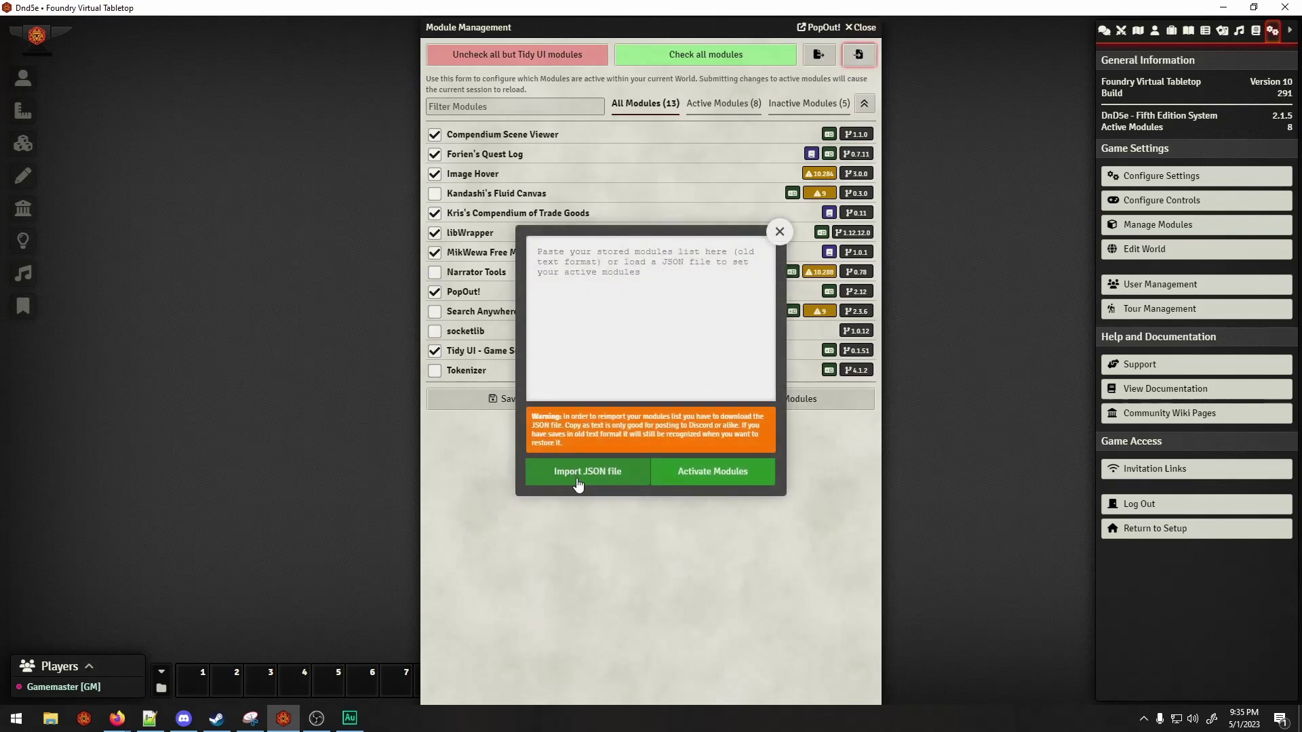
click(583, 473)
scroll(223, 272, down, 2)
click(171, 274)
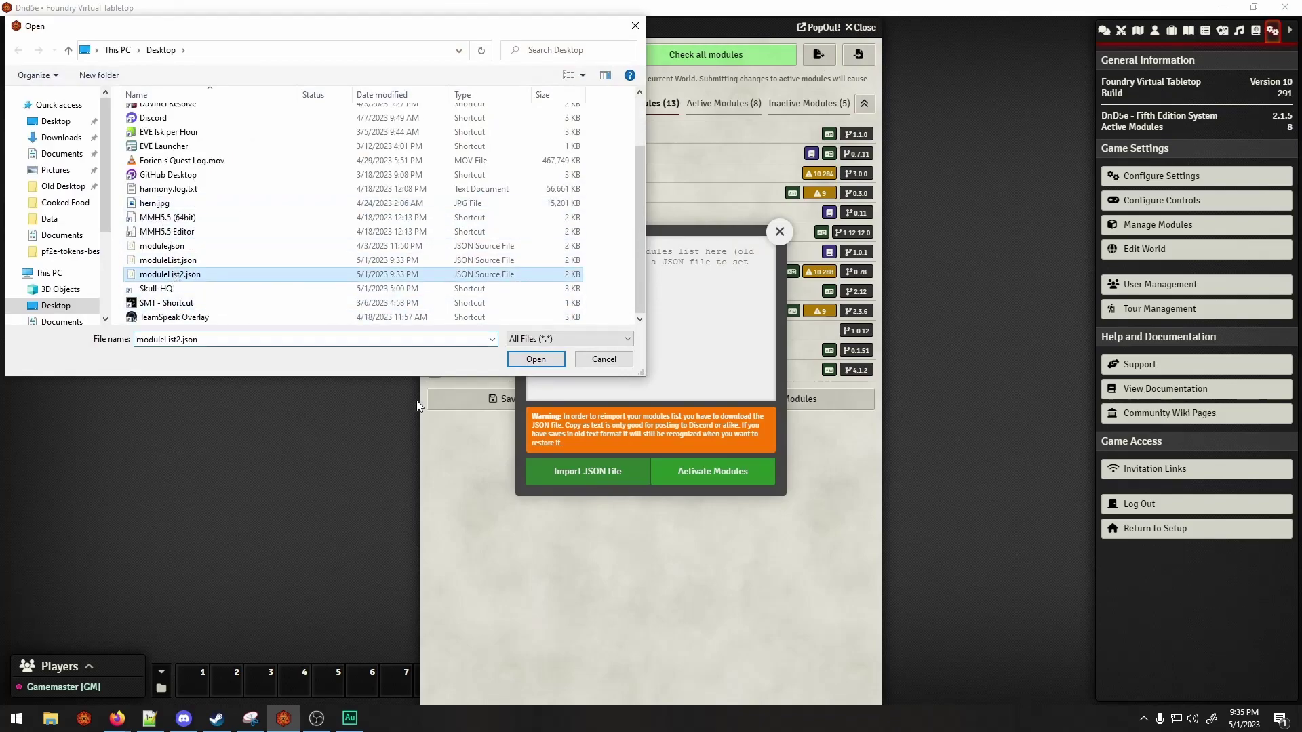
click(536, 359)
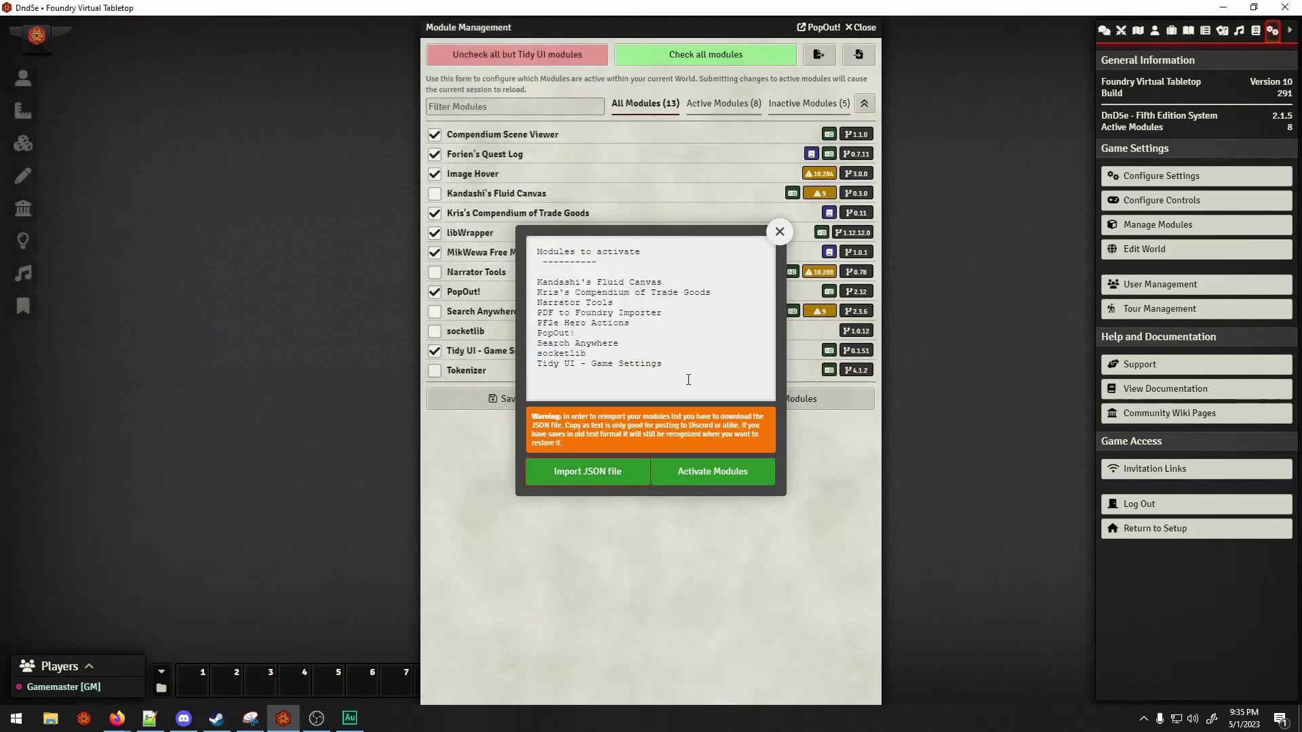
drag(663, 354, 493, 260)
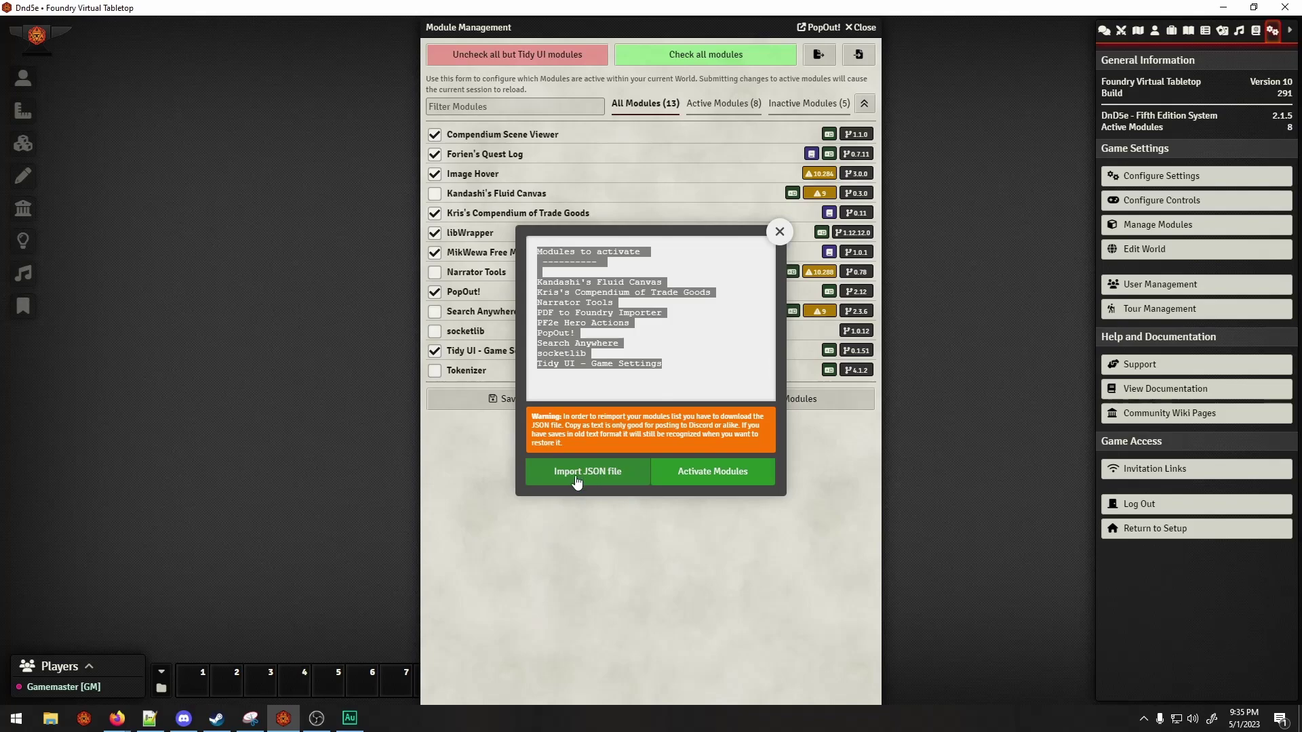
Step: Activate the modules listed in moduleList2.json, save the module settings and reload the application
click(692, 474)
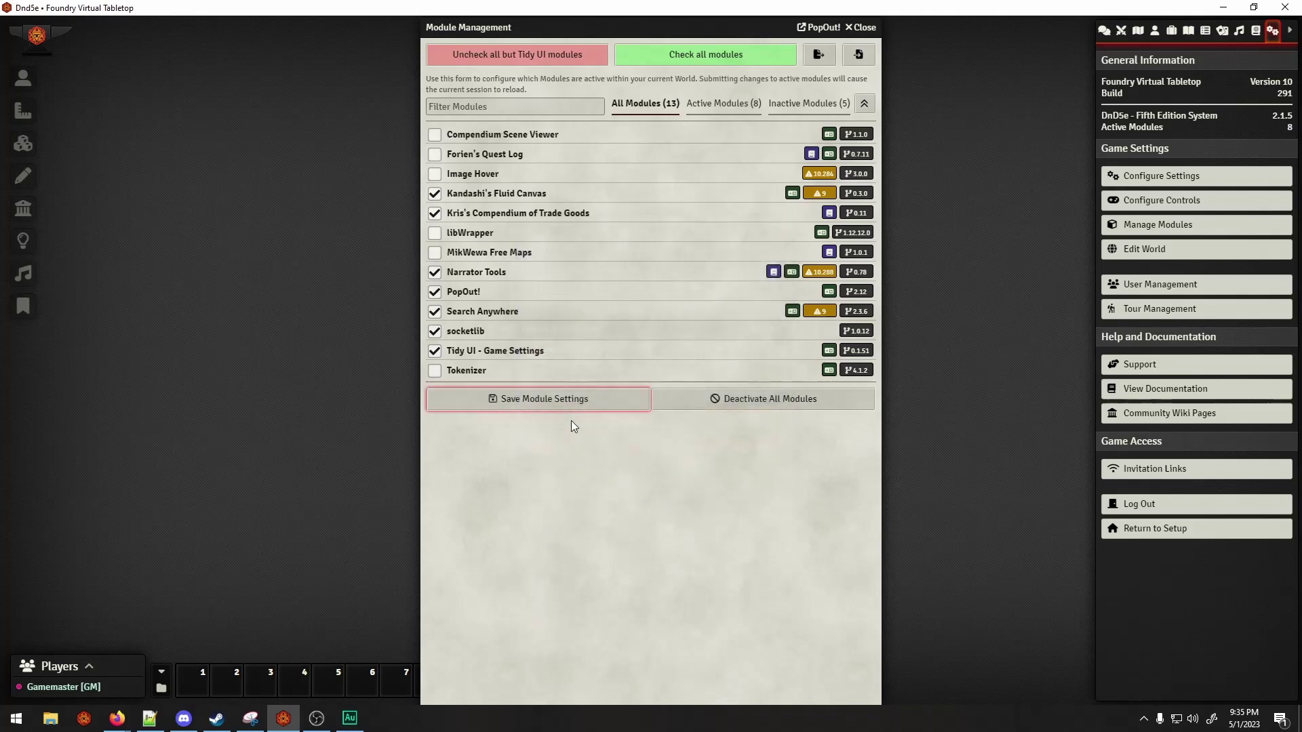
click(576, 402)
click(626, 390)
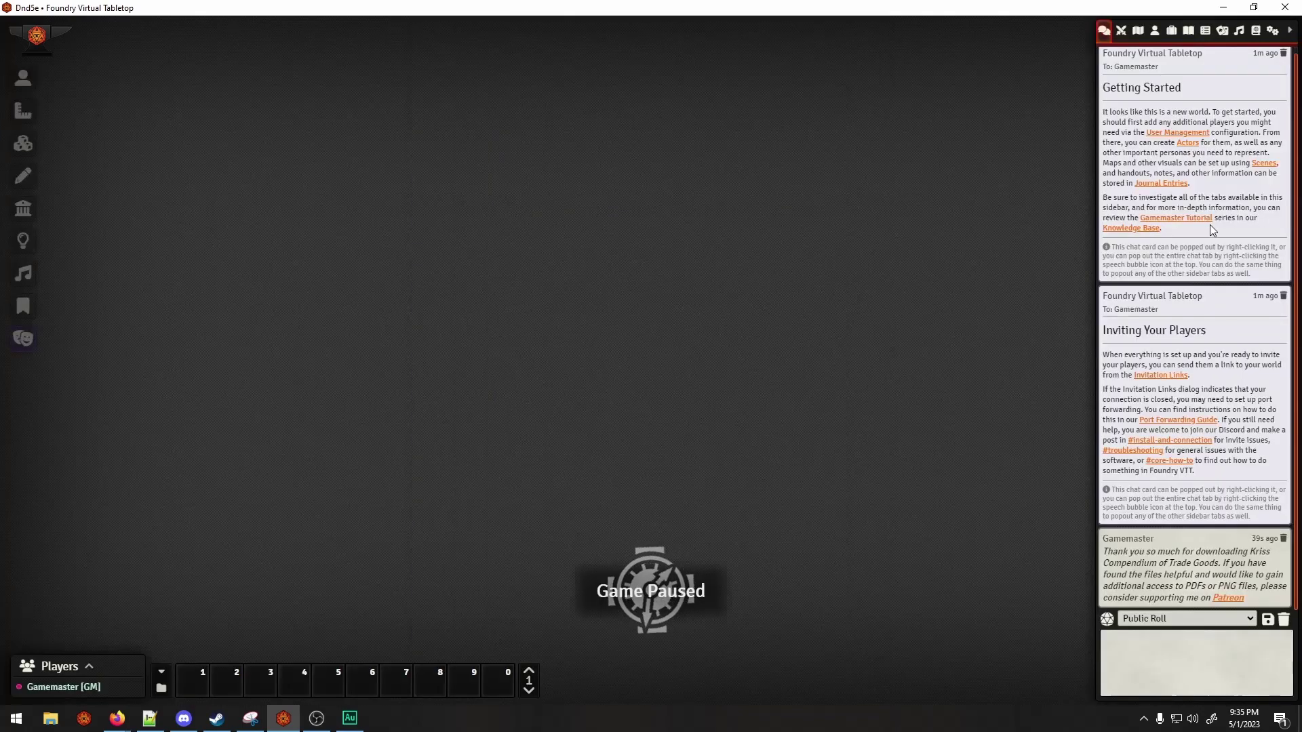